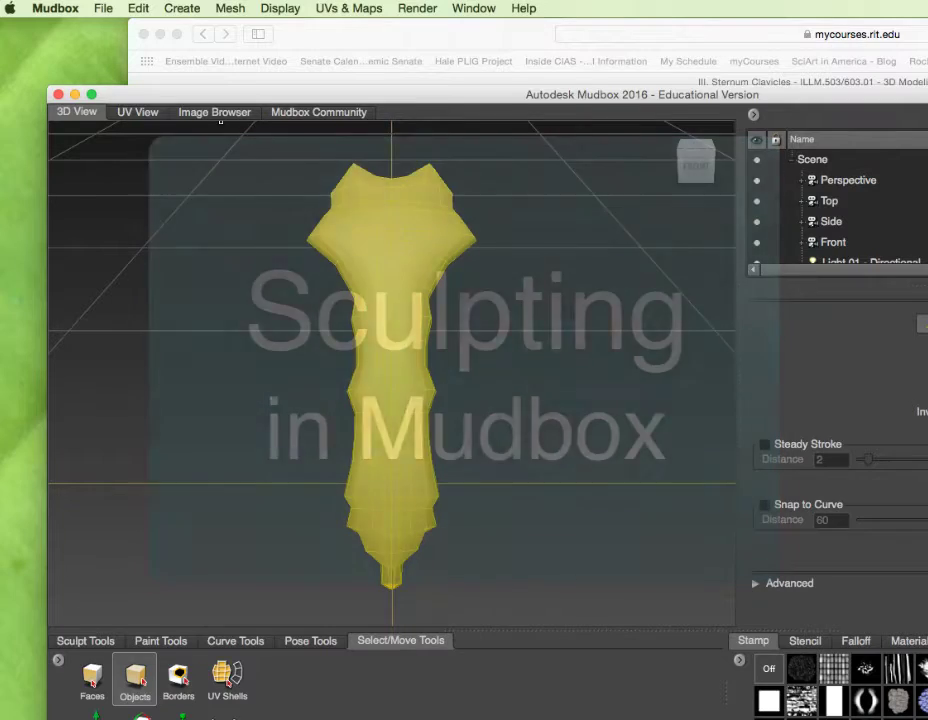
- Reposition the modelling window and resize the 3D view so the scene list and tool properties are readable beside it
{"action": "left_click_drag", "start_coordinate": [505, 110], "coordinate": [452, 27]}
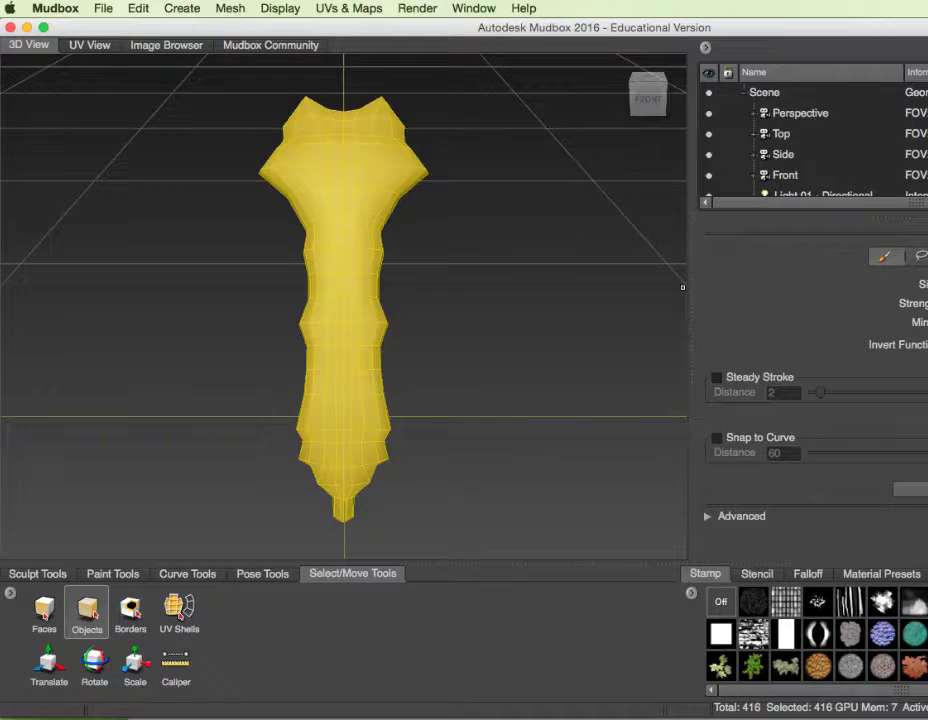
{"action": "left_click_drag", "start_coordinate": [682, 287], "coordinate": [425, 287]}
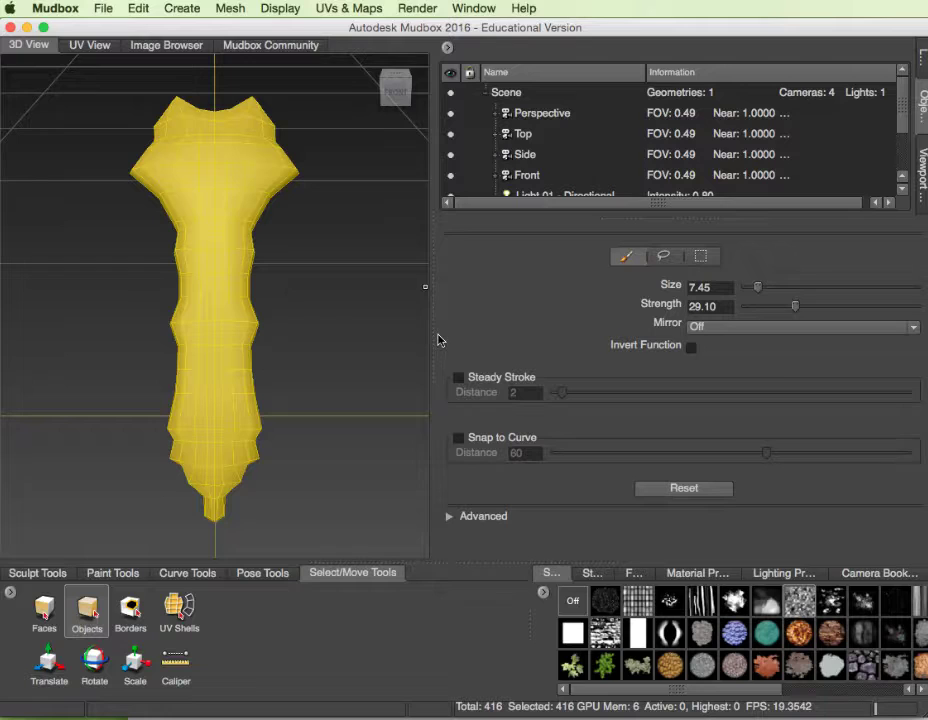
{"action": "left_click_drag", "start_coordinate": [431, 338], "coordinate": [661, 368]}
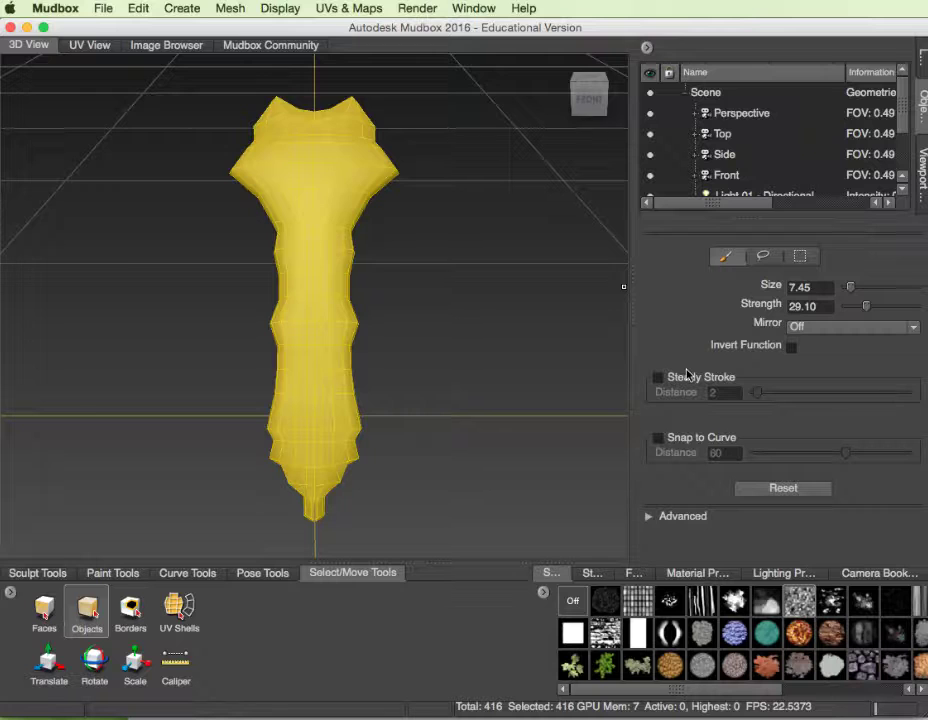
- Examine the sternum model's UV layout in the UV View and return to the 3D View
{"action": "left_click", "coordinate": [395, 379]}
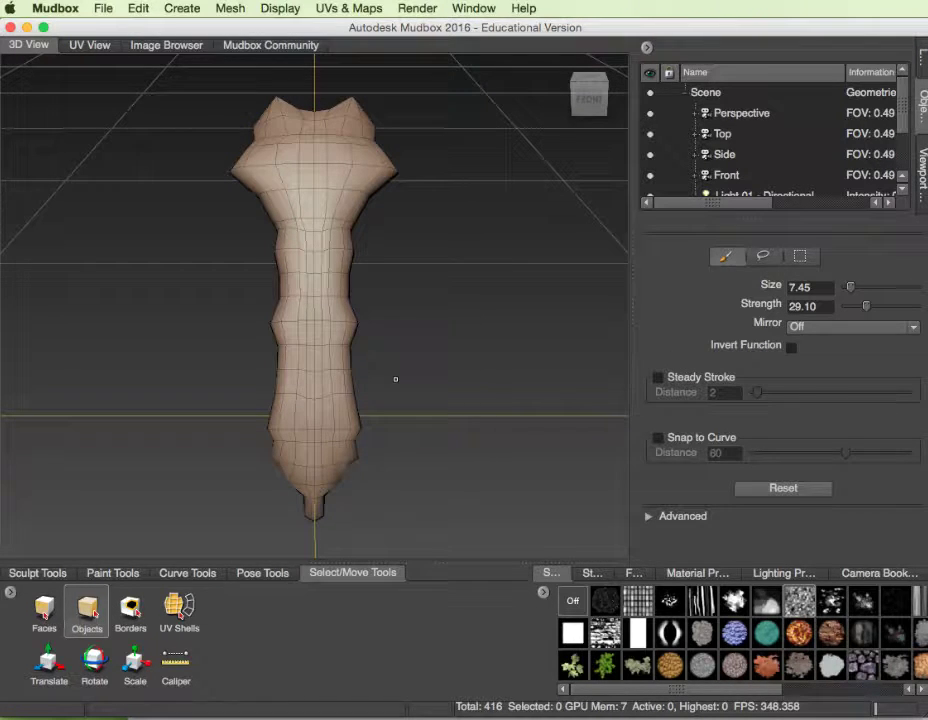
{"action": "left_click", "coordinate": [318, 205]}
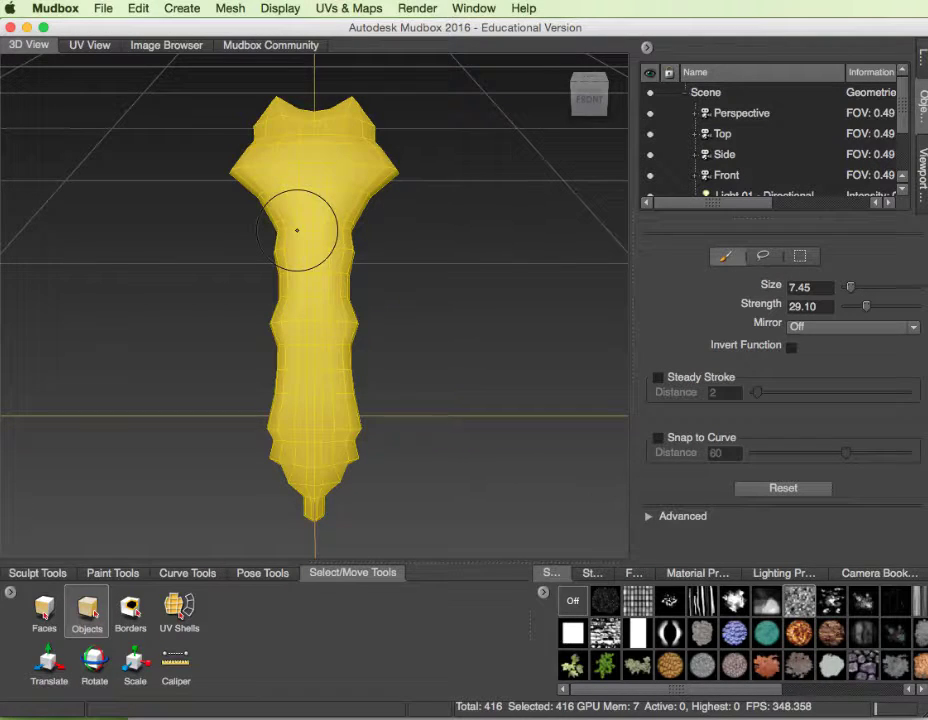
{"action": "left_click", "coordinate": [95, 44]}
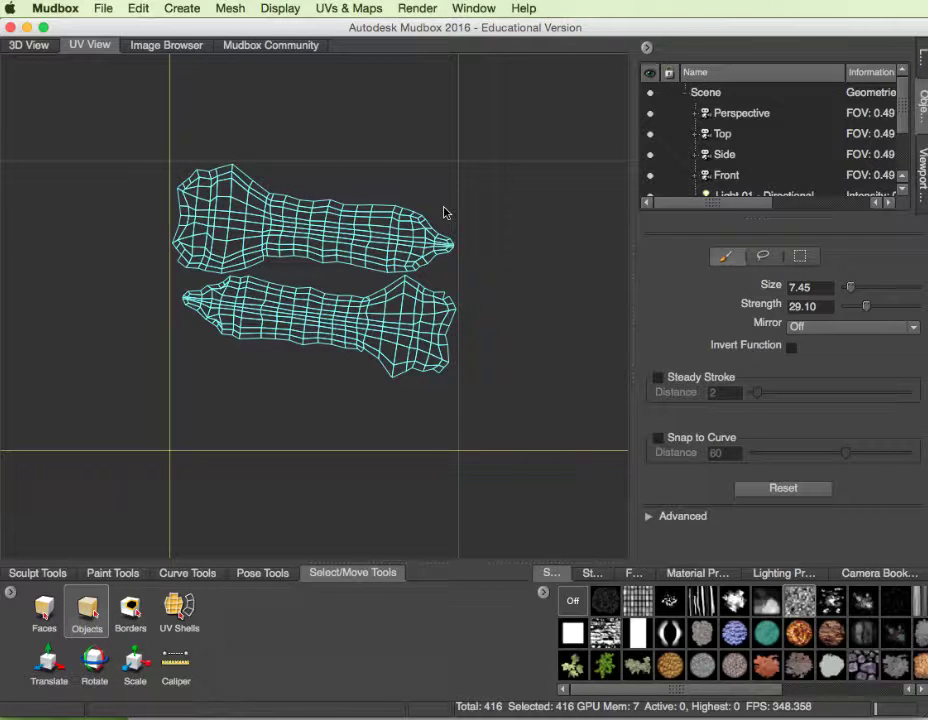
{"action": "left_click", "coordinate": [27, 44]}
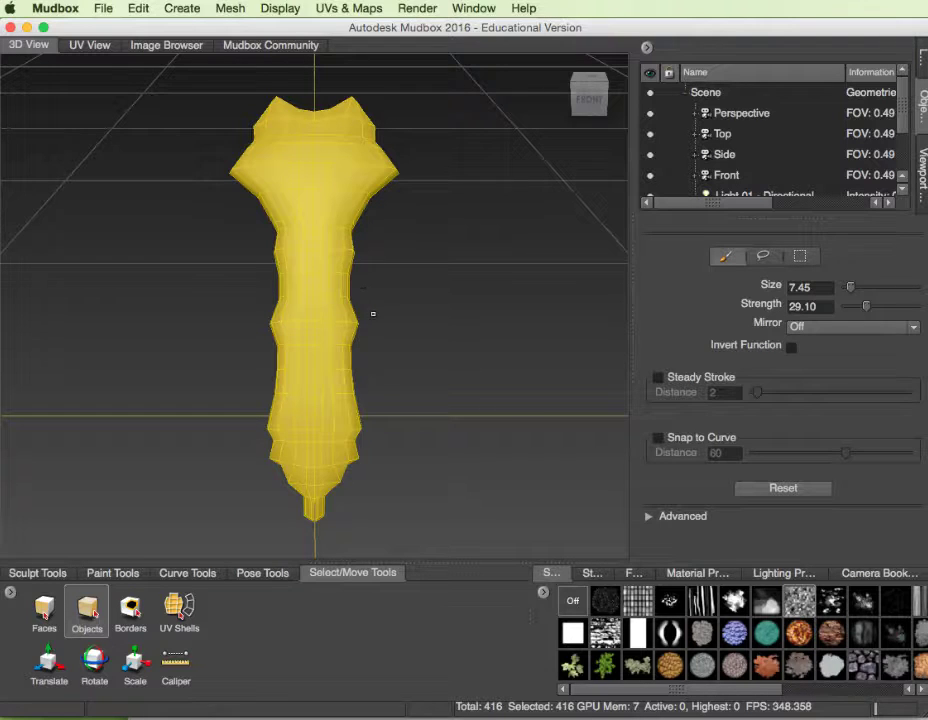
- Deselect the sternum mesh and add four new subdivision levels to it
{"action": "left_click", "coordinate": [391, 290]}
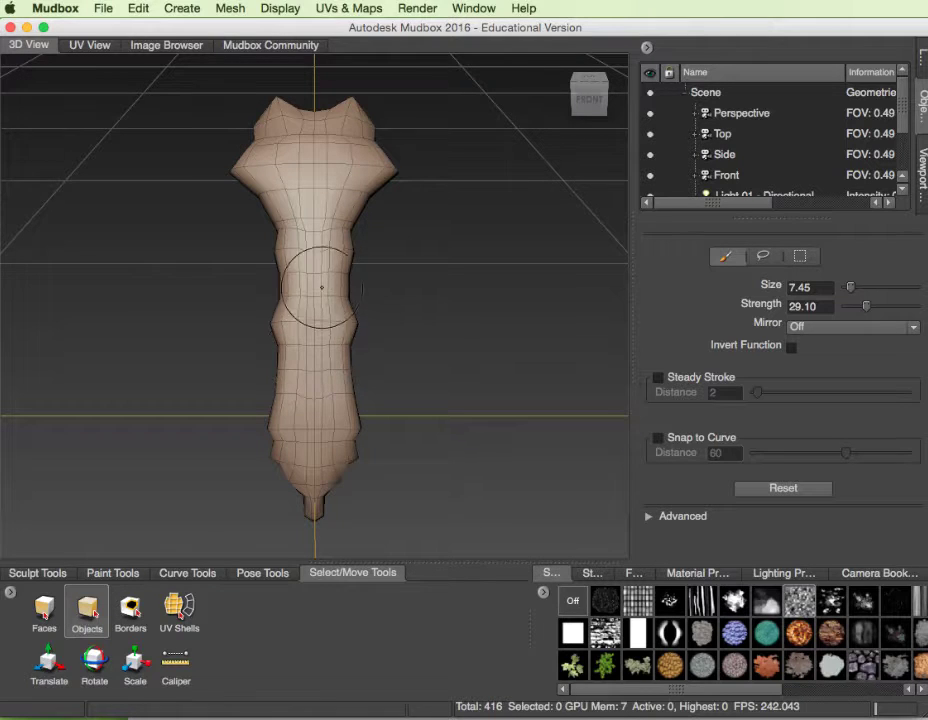
{"action": "left_click", "coordinate": [232, 9]}
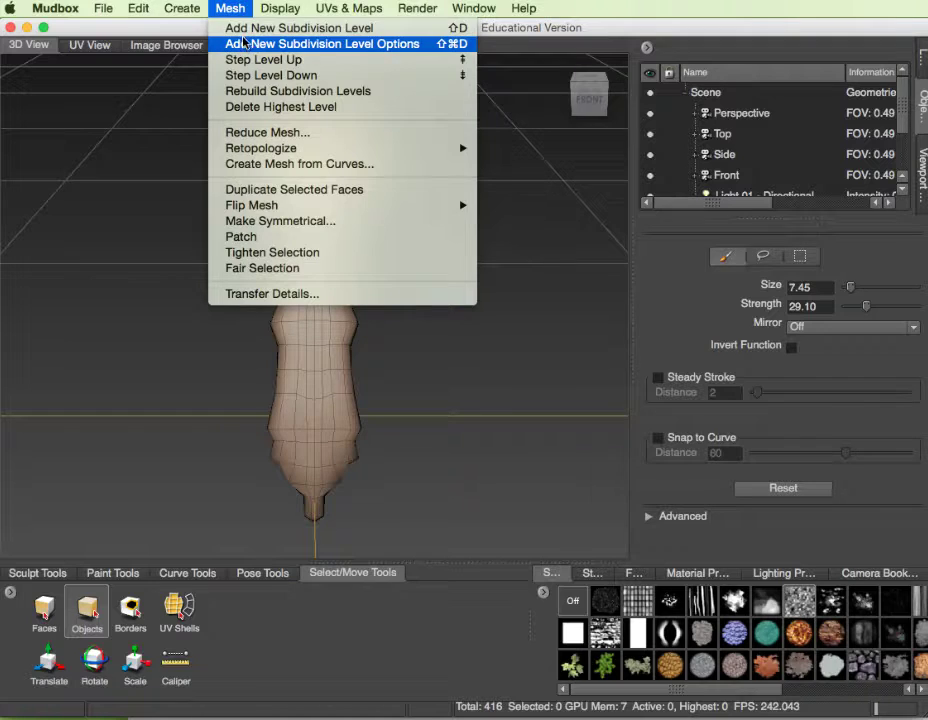
{"action": "left_click", "coordinate": [247, 32]}
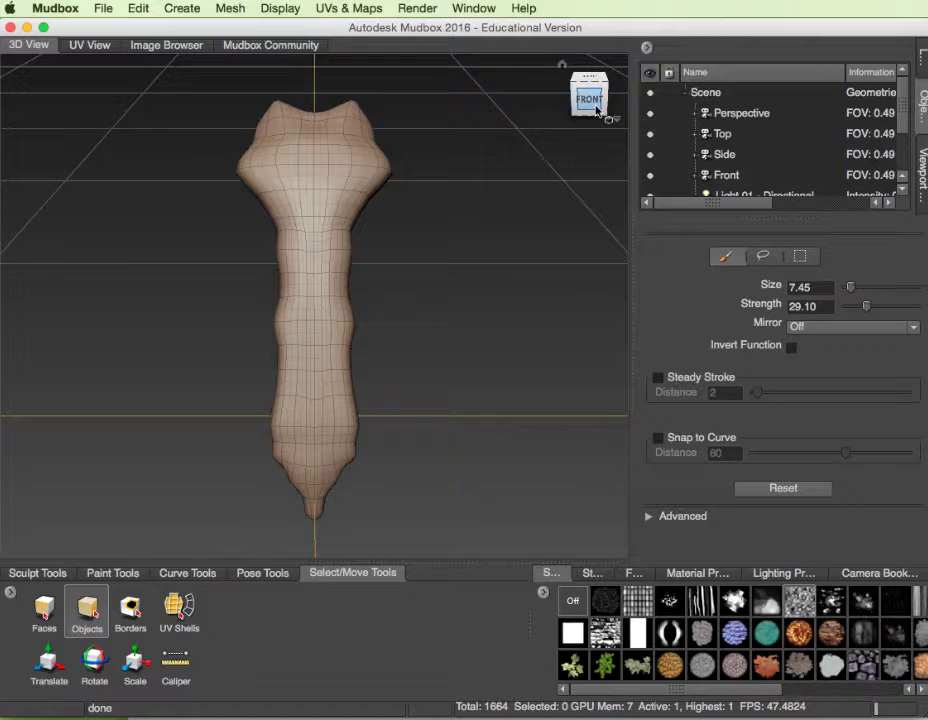
{"action": "key", "text": "shift+d"}
{"action": "key", "text": "shift+d"}
{"action": "key", "text": "shift+d"}
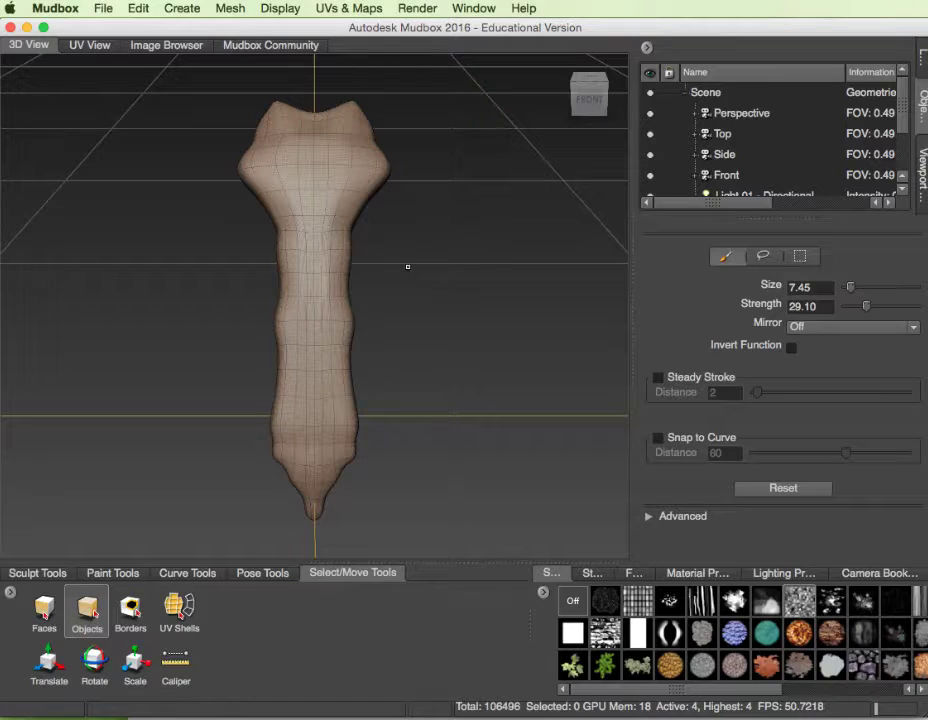
- Examine the density of the subdivided sternum mesh up close, as a whole and from an oblique angle
{"action": "right_click_drag", "start_coordinate": [408, 267], "coordinate": [703, 172], "text": "alt"}
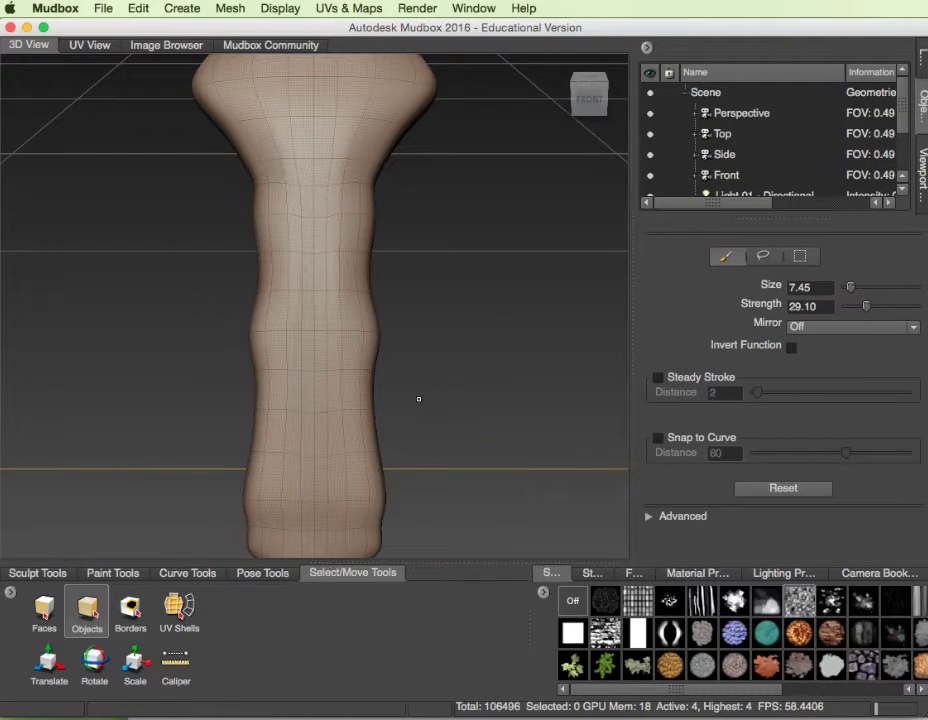
{"action": "right_click_drag", "start_coordinate": [419, 399], "coordinate": [356, 549], "text": "alt"}
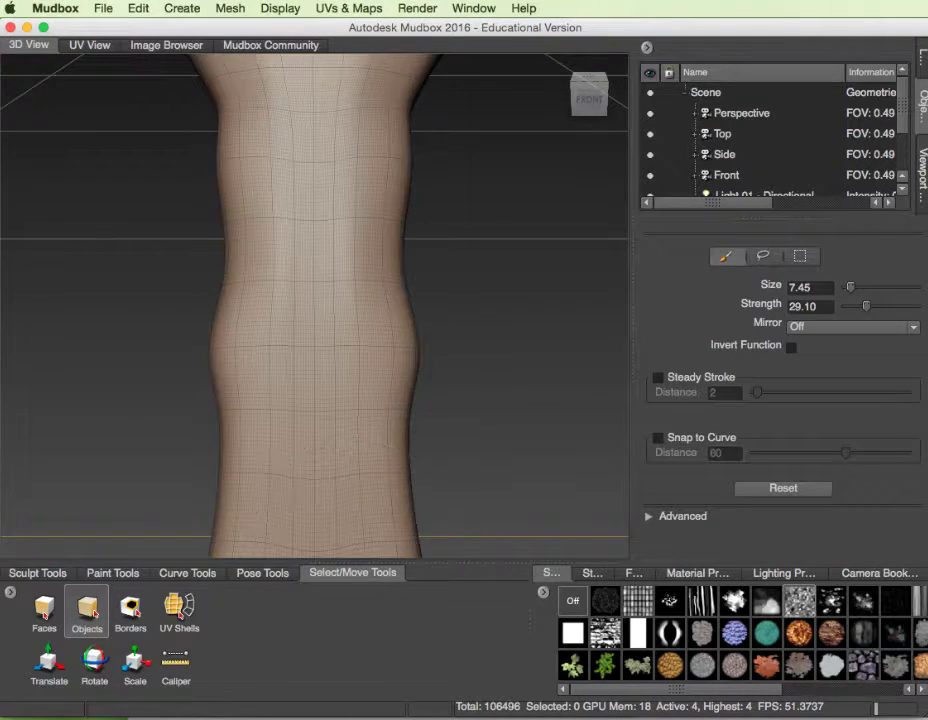
{"action": "scroll", "coordinate": [423, 466], "scroll_direction": "up", "scroll_amount": 5}
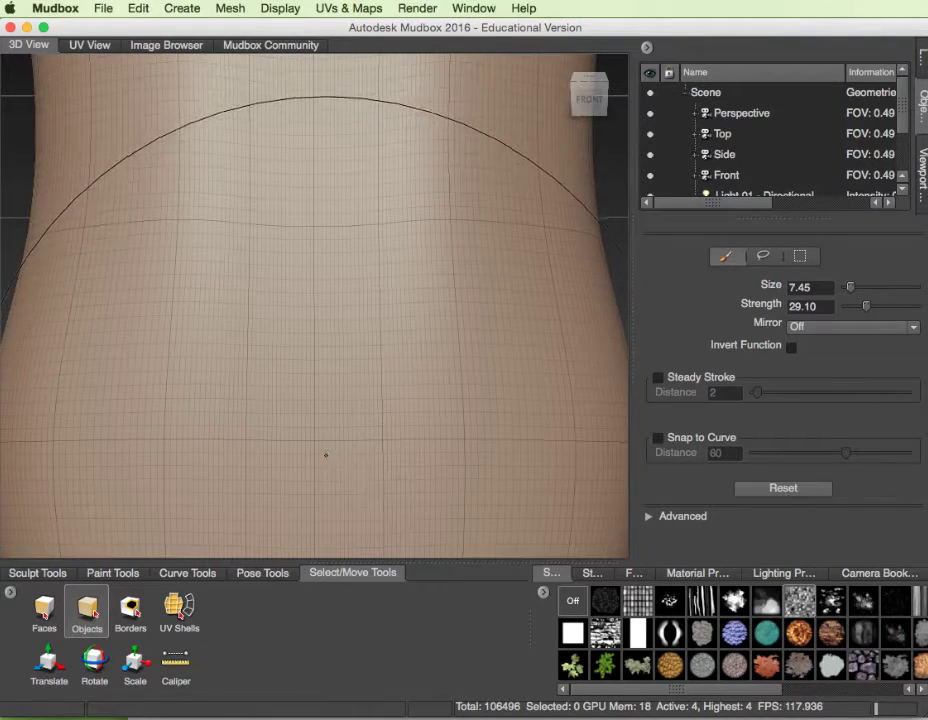
{"action": "scroll", "coordinate": [325, 455], "scroll_direction": "down", "scroll_amount": 8}
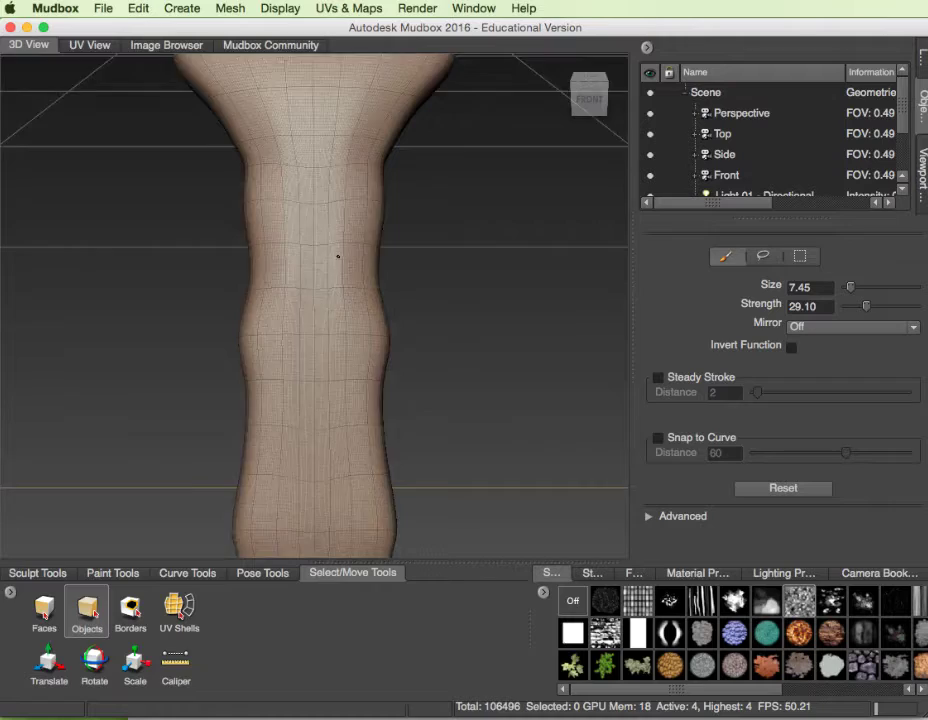
{"action": "scroll", "coordinate": [340, 268], "scroll_direction": "down", "scroll_amount": 3}
{"action": "scroll", "coordinate": [328, 400], "scroll_direction": "down", "scroll_amount": 5}
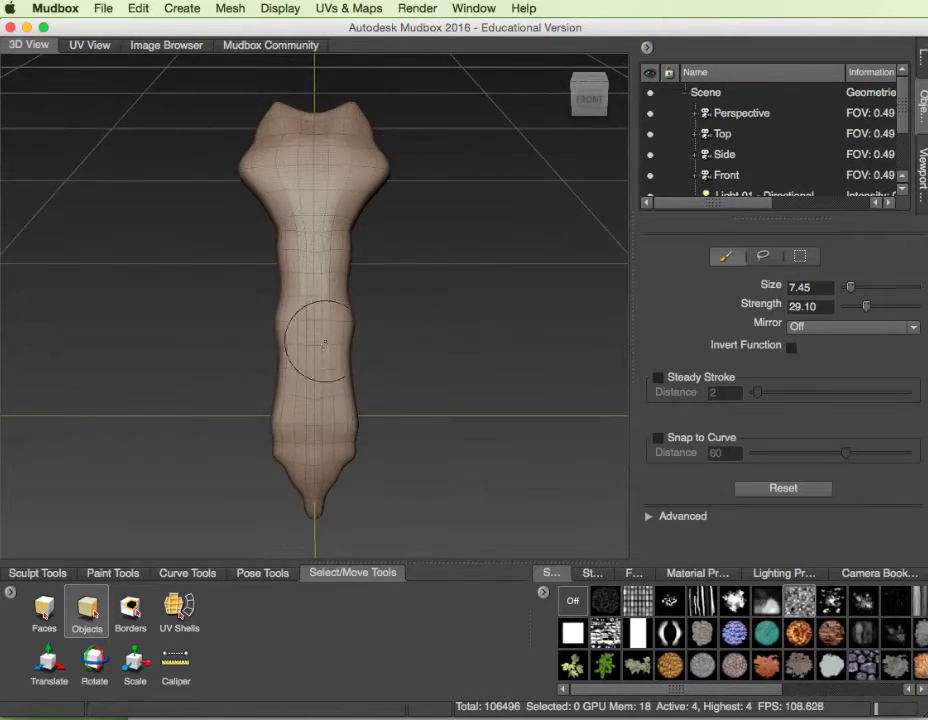
{"action": "left_click_drag", "start_coordinate": [416, 360], "coordinate": [404, 387], "text": "alt"}
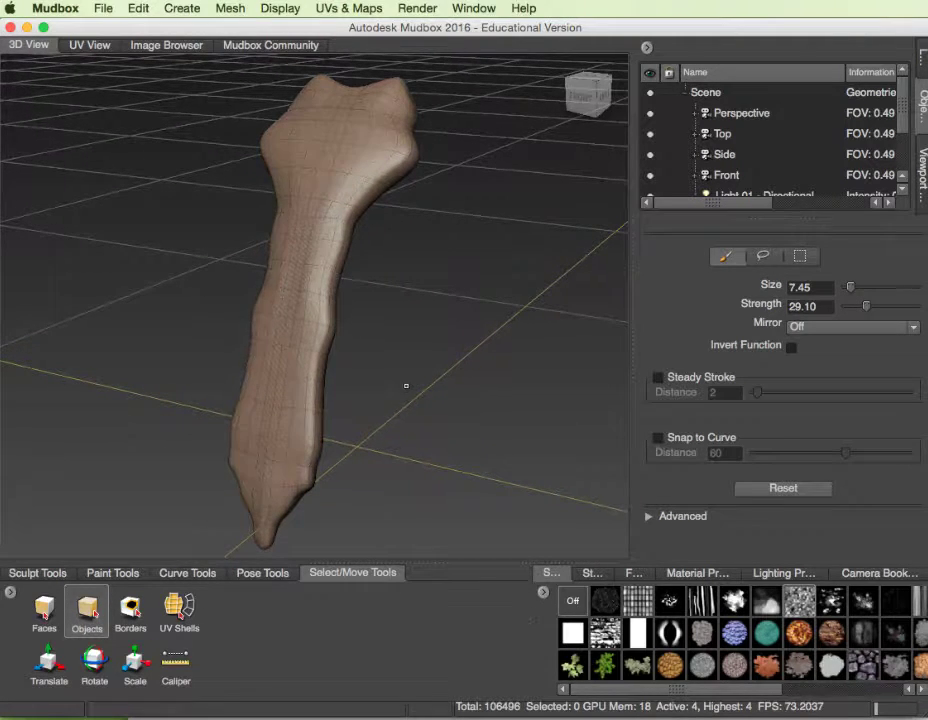
- Activate the Sculpt brush and disable its Use Stamp Image option
{"action": "left_click", "coordinate": [37, 572]}
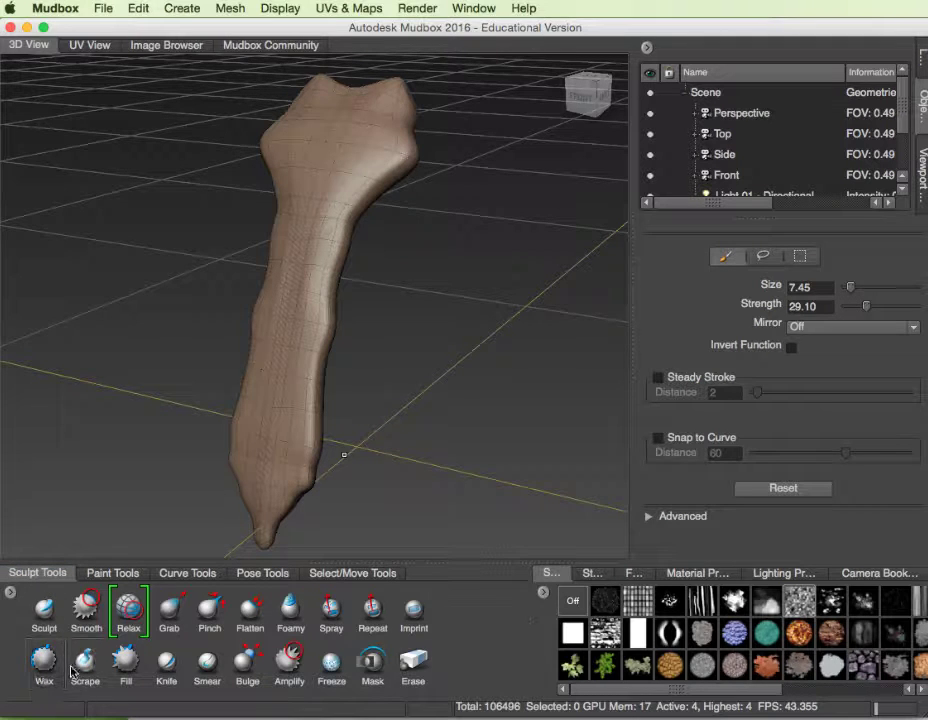
{"action": "left_click", "coordinate": [53, 620]}
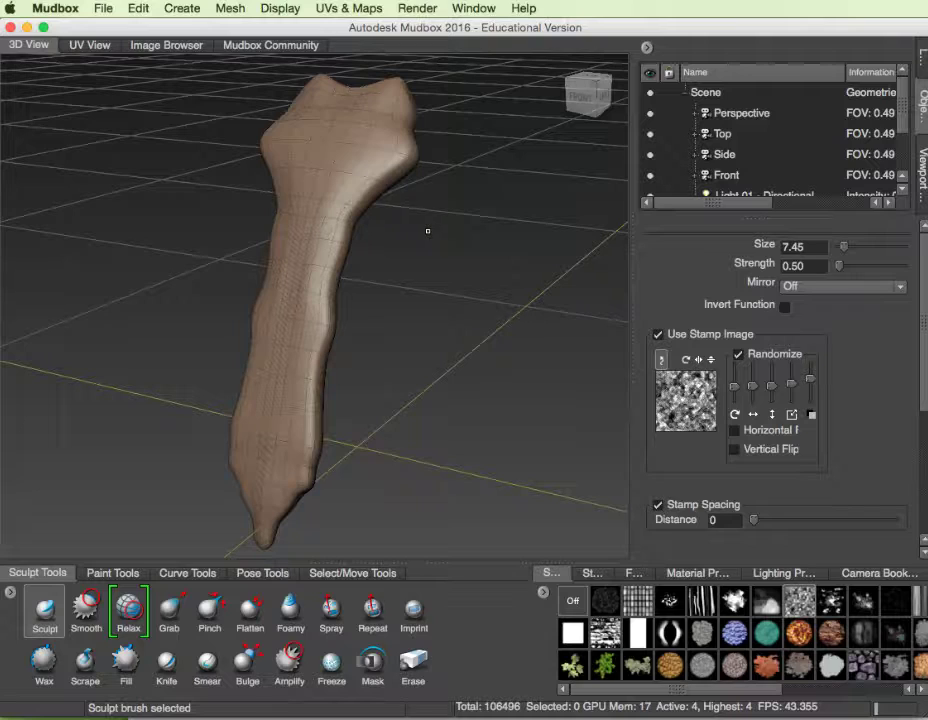
{"action": "left_click_drag", "start_coordinate": [434, 256], "coordinate": [373, 234], "text": "alt"}
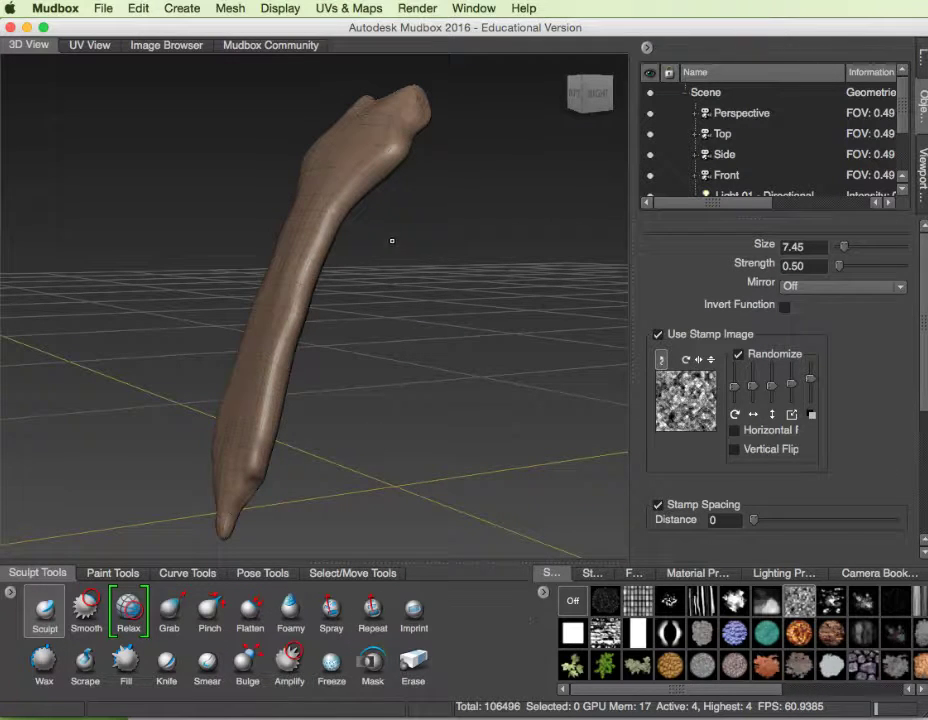
{"action": "left_click_drag", "start_coordinate": [386, 259], "coordinate": [376, 296], "text": "alt"}
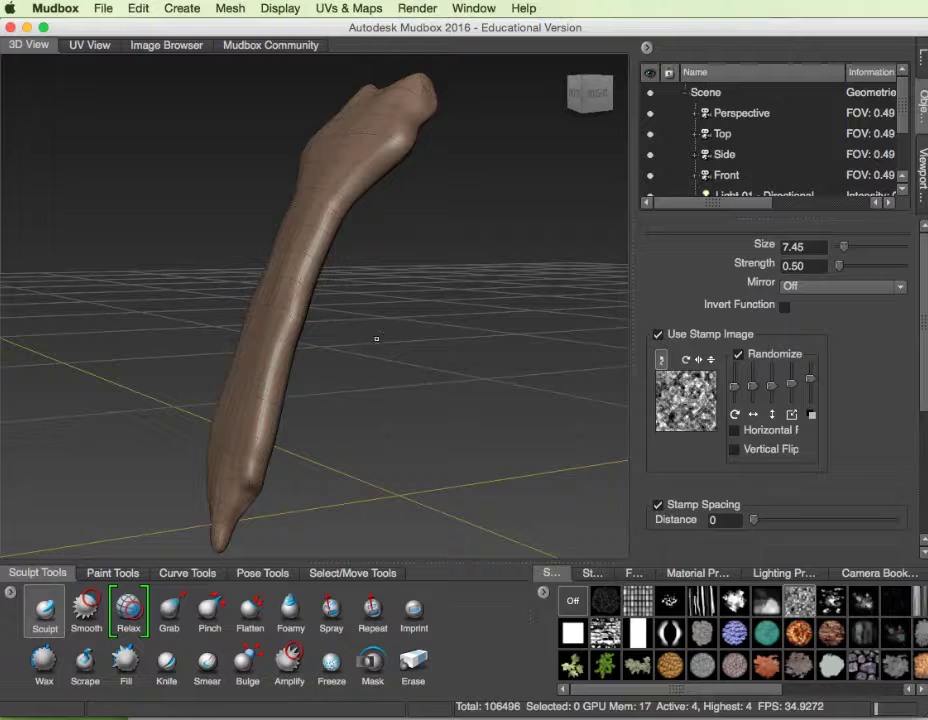
{"action": "left_click_drag", "start_coordinate": [383, 321], "coordinate": [409, 296], "text": "alt"}
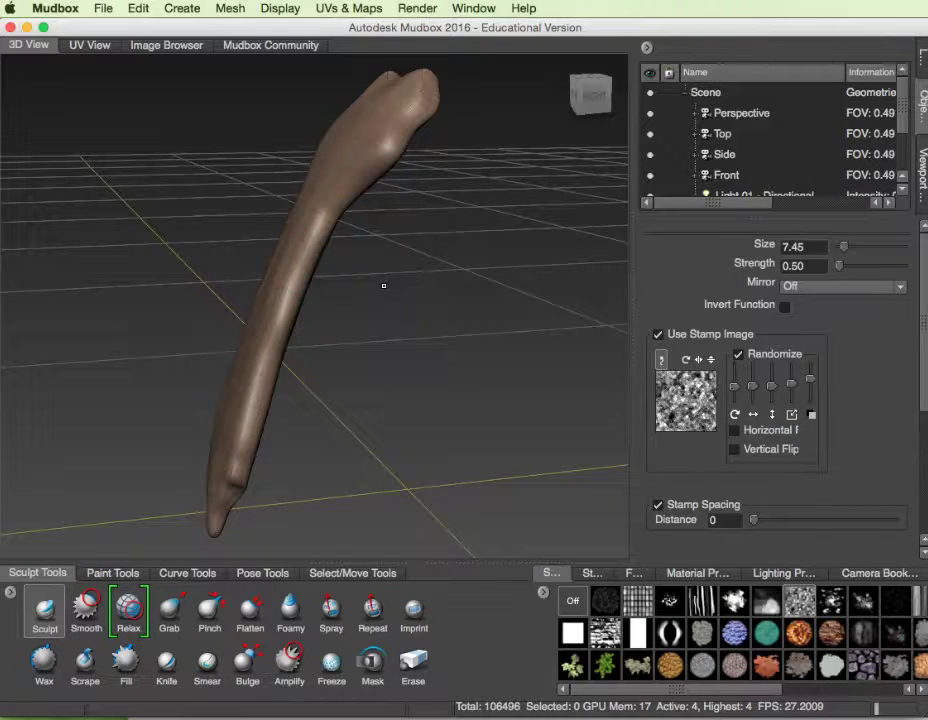
{"action": "key", "text": "shift+w"}
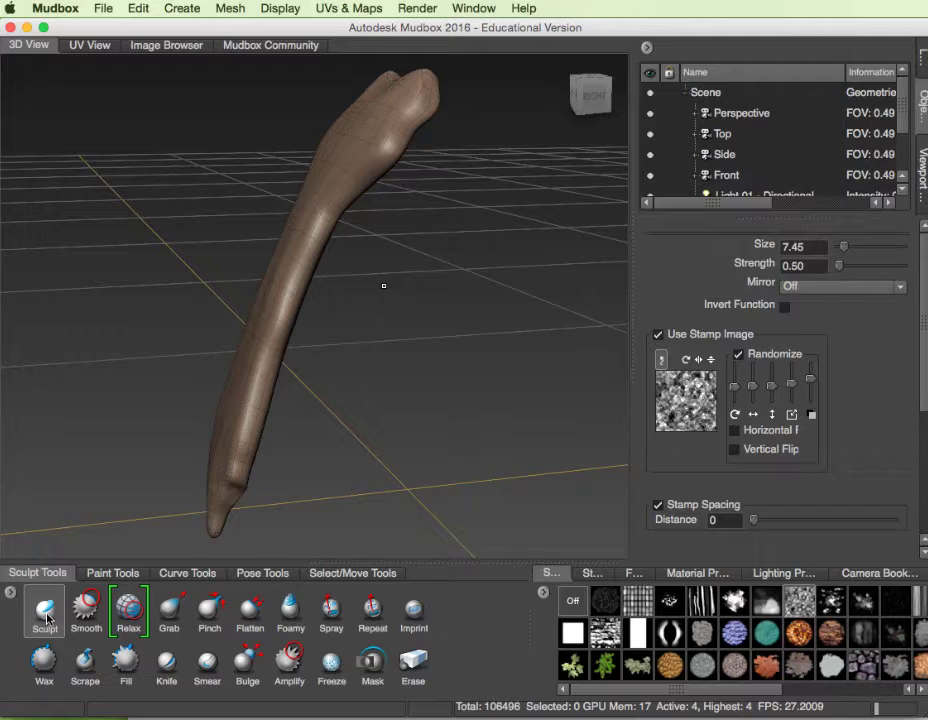
{"action": "key", "text": "shift+w"}
{"action": "left_click", "coordinate": [658, 334]}
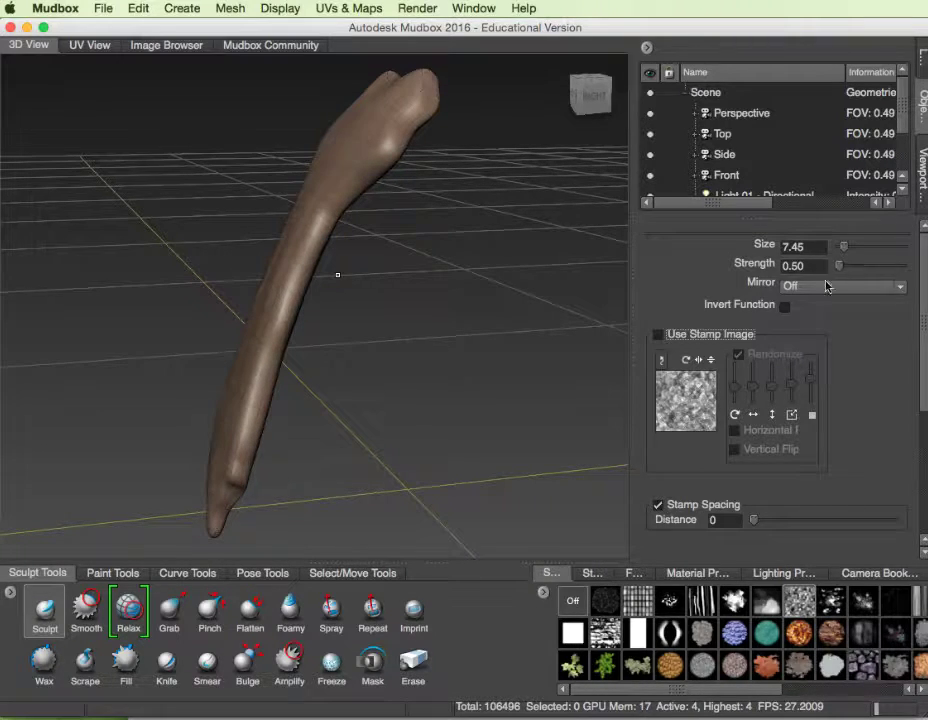
- Set the Sculpt brush to mirror across X and enable Invert Function
{"action": "left_click", "coordinate": [890, 289]}
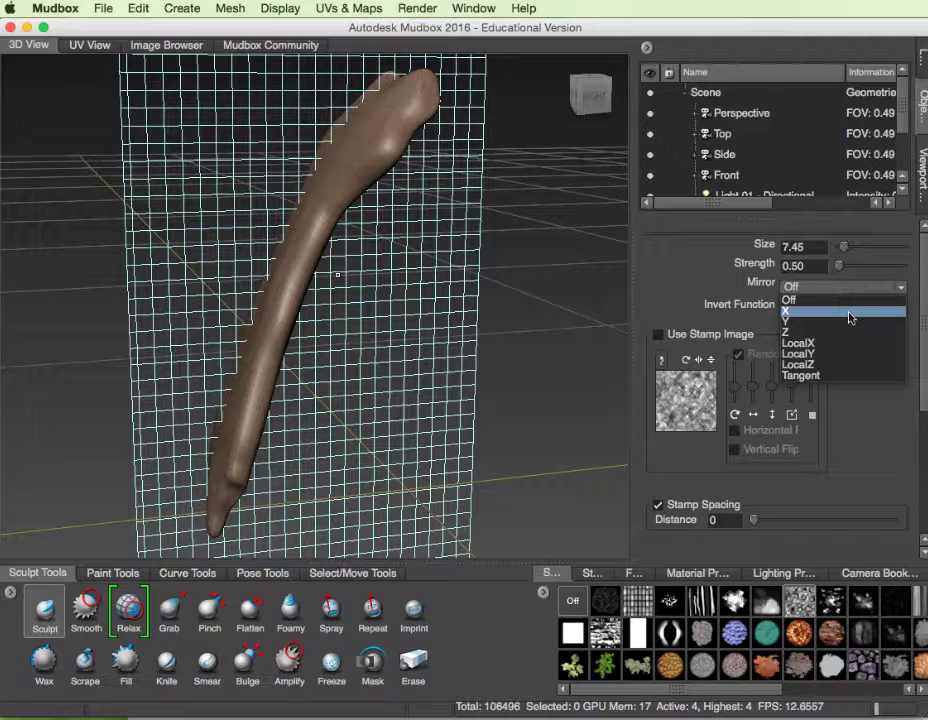
{"action": "left_click", "coordinate": [850, 314]}
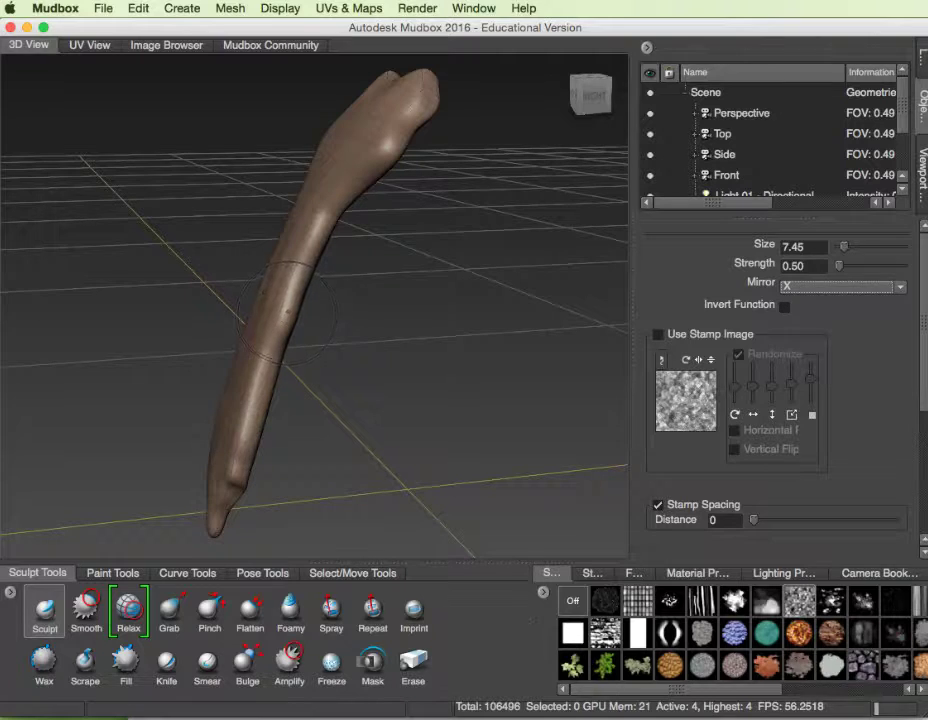
{"action": "left_click_drag", "start_coordinate": [286, 313], "coordinate": [294, 323]}
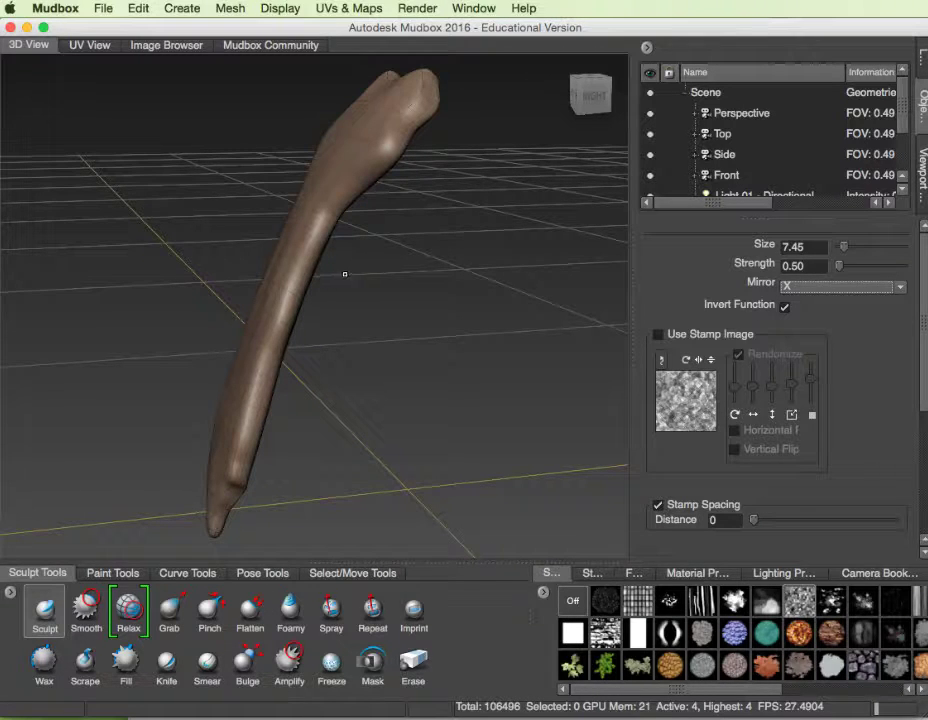
- Reduce the brush size to 4.57 and carve a mirrored notch into the sternum's side edge just below its wide upper section
{"action": "right_click_drag", "start_coordinate": [361, 273], "coordinate": [588, 110], "text": "alt"}
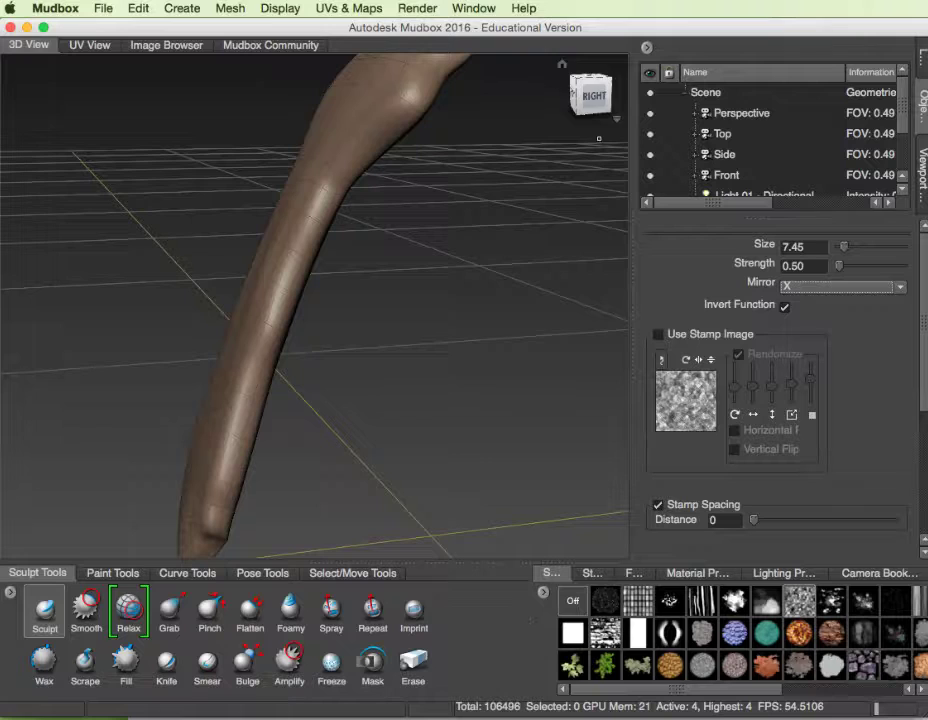
{"action": "right_click_drag", "start_coordinate": [352, 315], "coordinate": [510, 227], "text": "alt"}
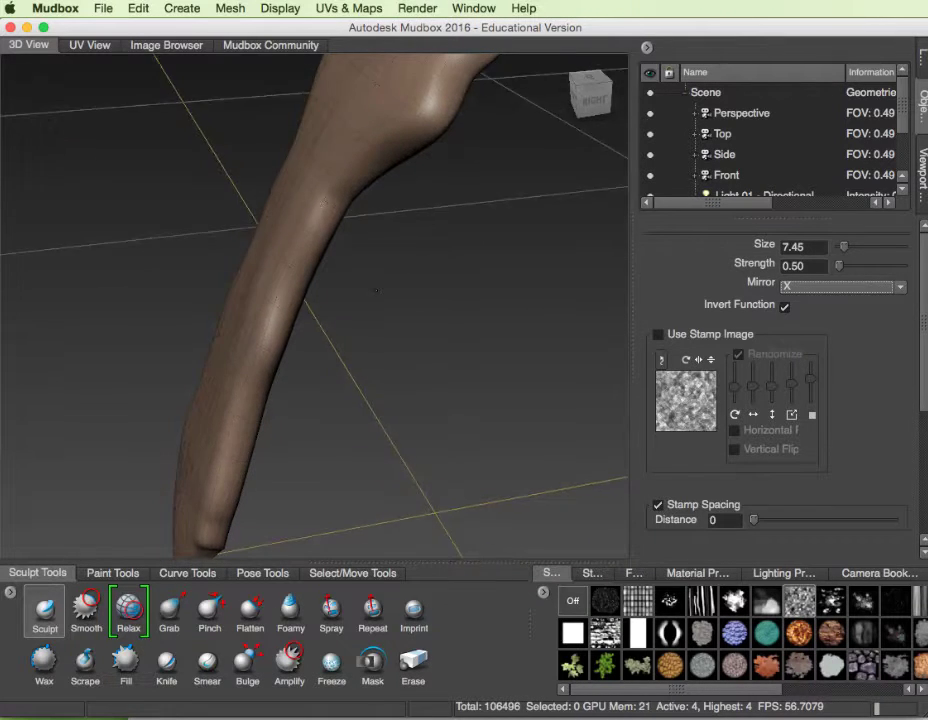
{"action": "left_click_drag", "start_coordinate": [376, 290], "coordinate": [375, 241], "text": "alt"}
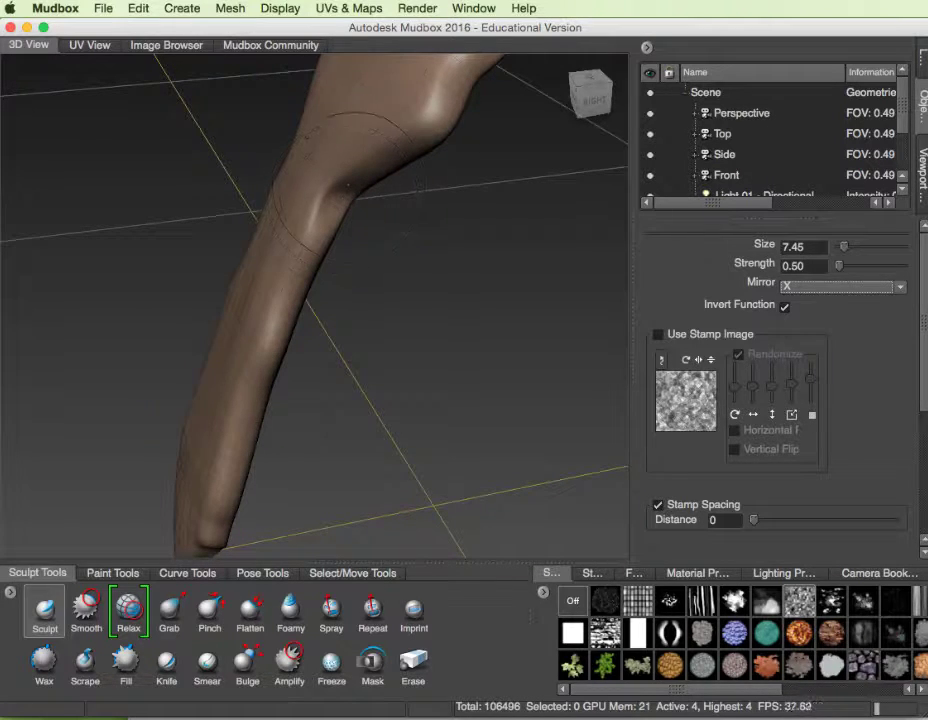
{"action": "left_click_drag", "start_coordinate": [356, 304], "coordinate": [400, 252], "text": "alt"}
{"action": "mouse_move", "coordinate": [326, 220]}
{"action": "left_mouse_down", "text": "alt"}
{"action": "mouse_move", "coordinate": [225, 230]}
{"action": "mouse_move", "coordinate": [347, 306]}
{"action": "mouse_move", "coordinate": [352, 253]}
{"action": "left_mouse_up", "text": "alt"}
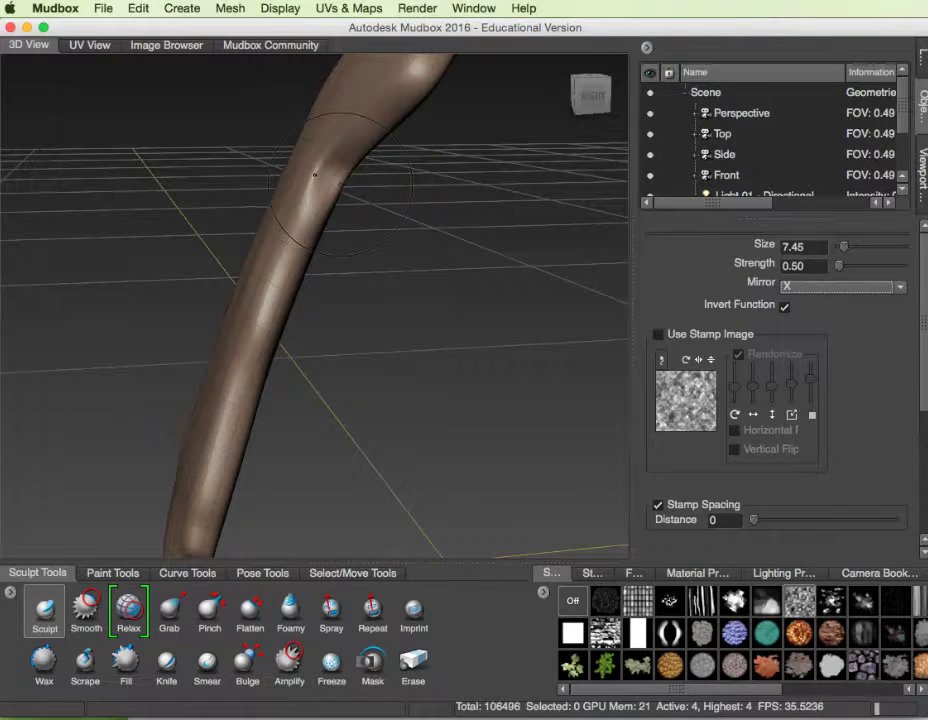
{"action": "key", "text": "b"}
{"action": "left_click_drag", "start_coordinate": [343, 181], "coordinate": [323, 178]}
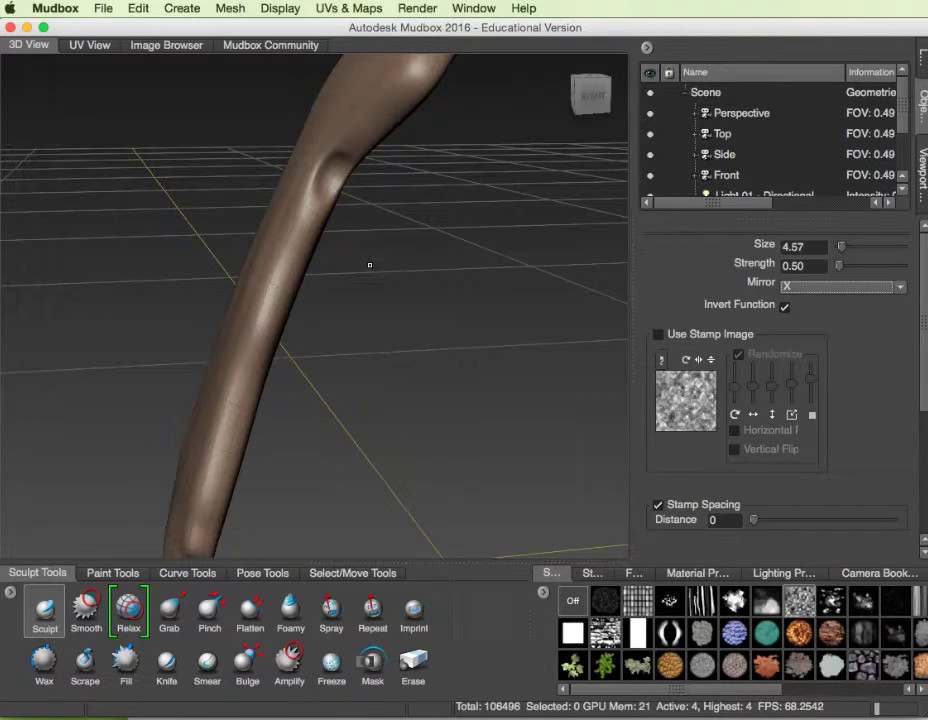
- Face the sternum's front and set the Sculpt brush's mirroring to Off
{"action": "left_click_drag", "start_coordinate": [371, 265], "coordinate": [491, 282], "text": "alt"}
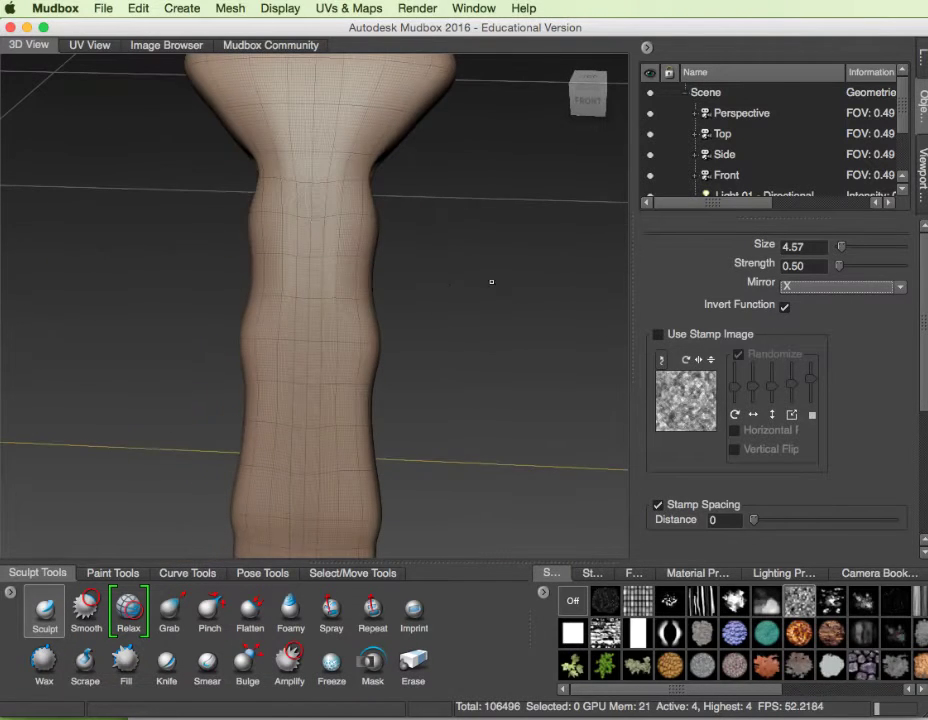
{"action": "left_click", "coordinate": [792, 291]}
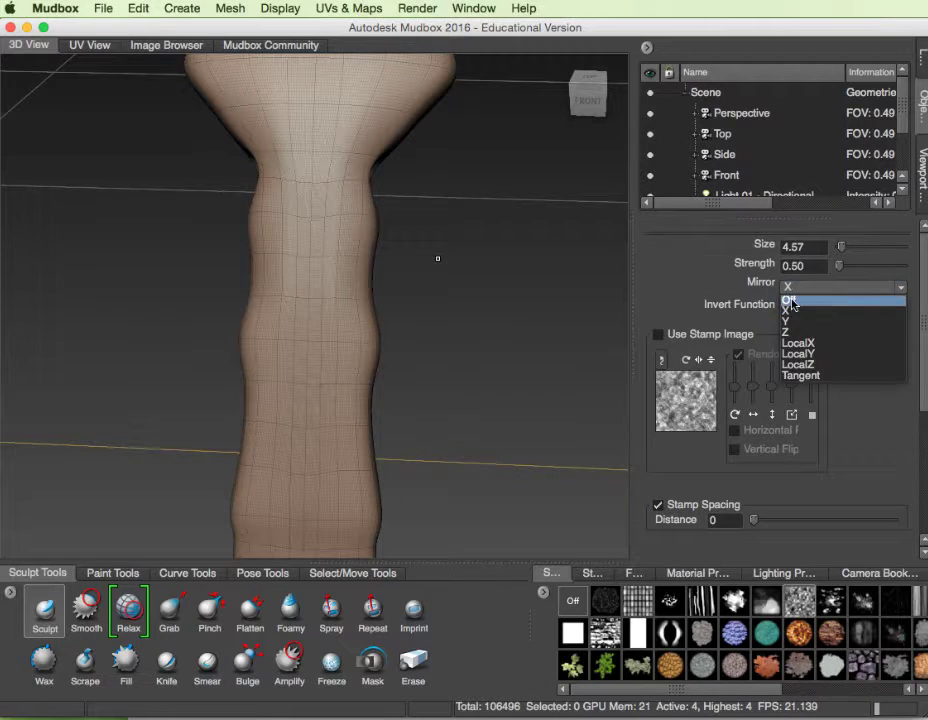
{"action": "left_click", "coordinate": [789, 294]}
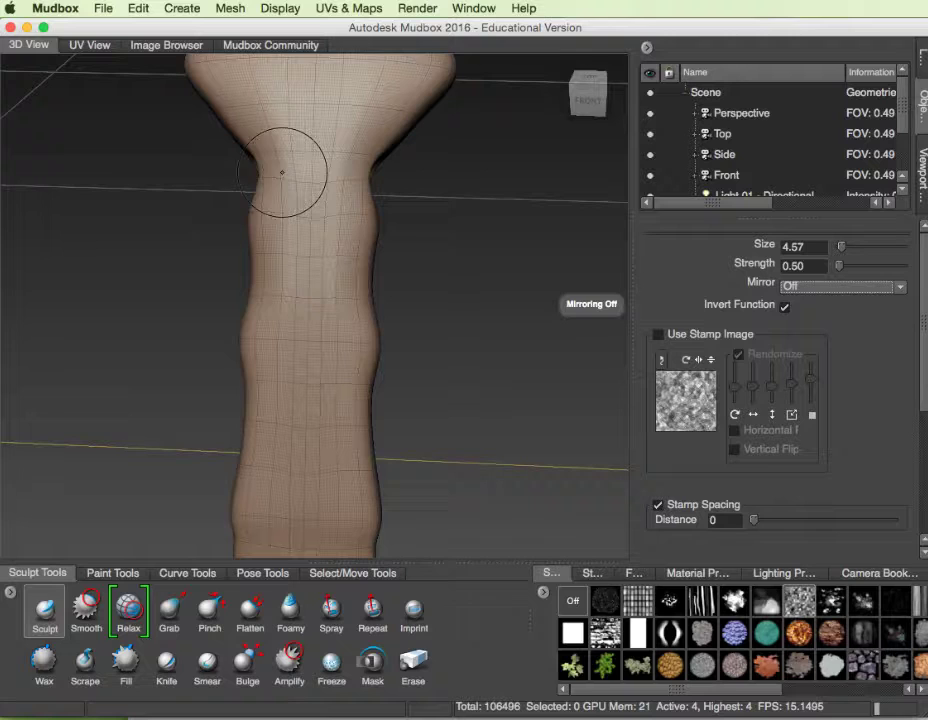
- Carve a groove across the sternum's front at the side notches, reducing the brush size to 1.56 to sharpen it
{"action": "left_click_drag", "start_coordinate": [282, 172], "coordinate": [278, 170]}
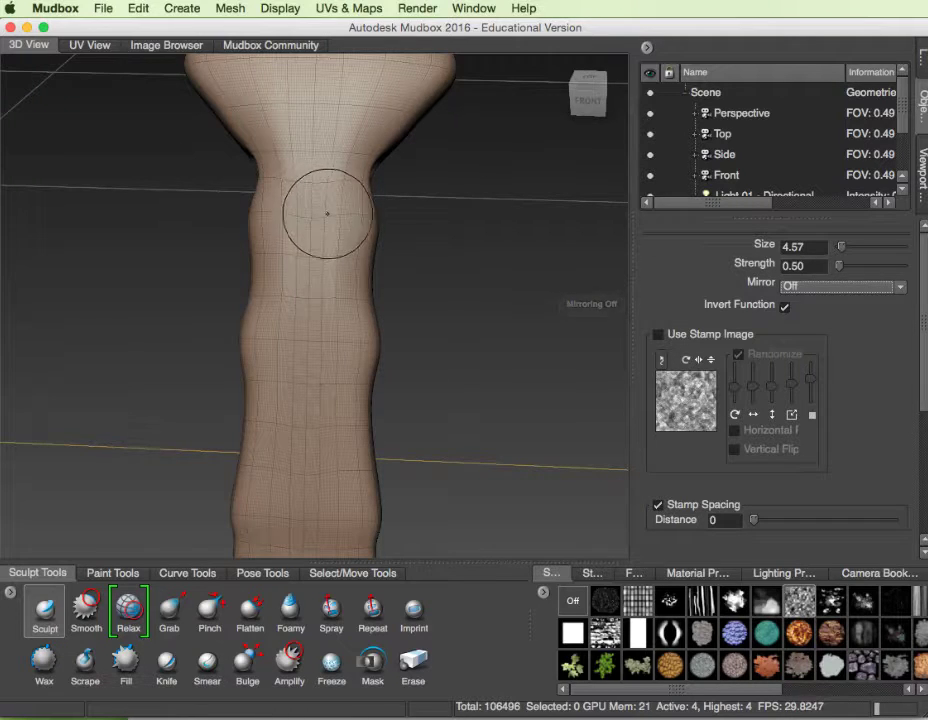
{"action": "mouse_move", "coordinate": [327, 211]}
{"action": "left_mouse_down", "text": "alt"}
{"action": "mouse_move", "coordinate": [290, 215]}
{"action": "mouse_move", "coordinate": [307, 213]}
{"action": "left_mouse_up", "text": "alt"}
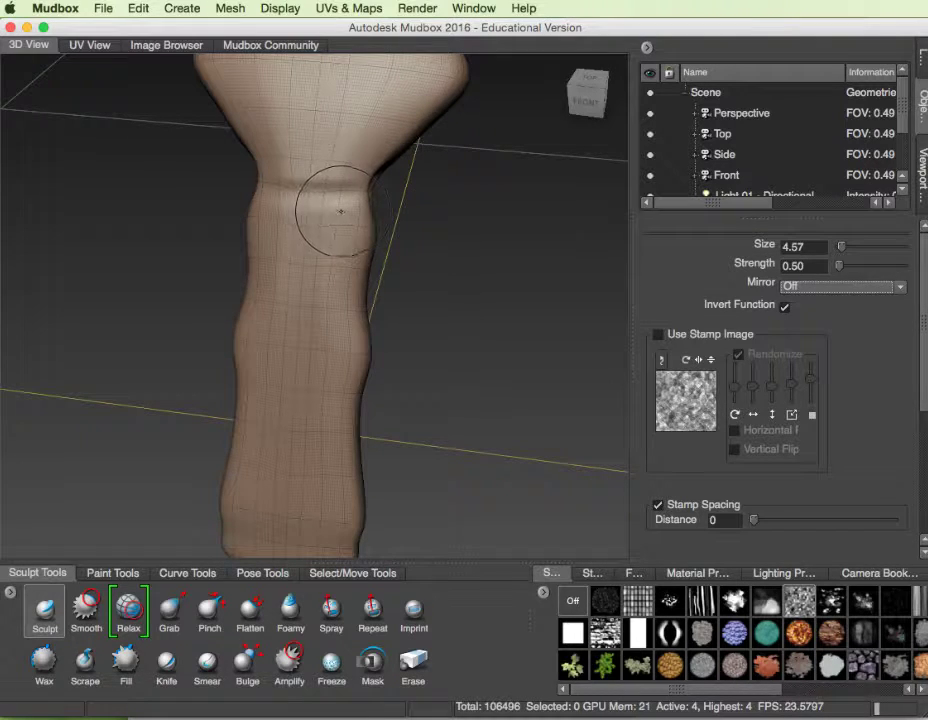
{"action": "key", "text": "b"}
{"action": "left_click_drag", "start_coordinate": [374, 206], "coordinate": [366, 208]}
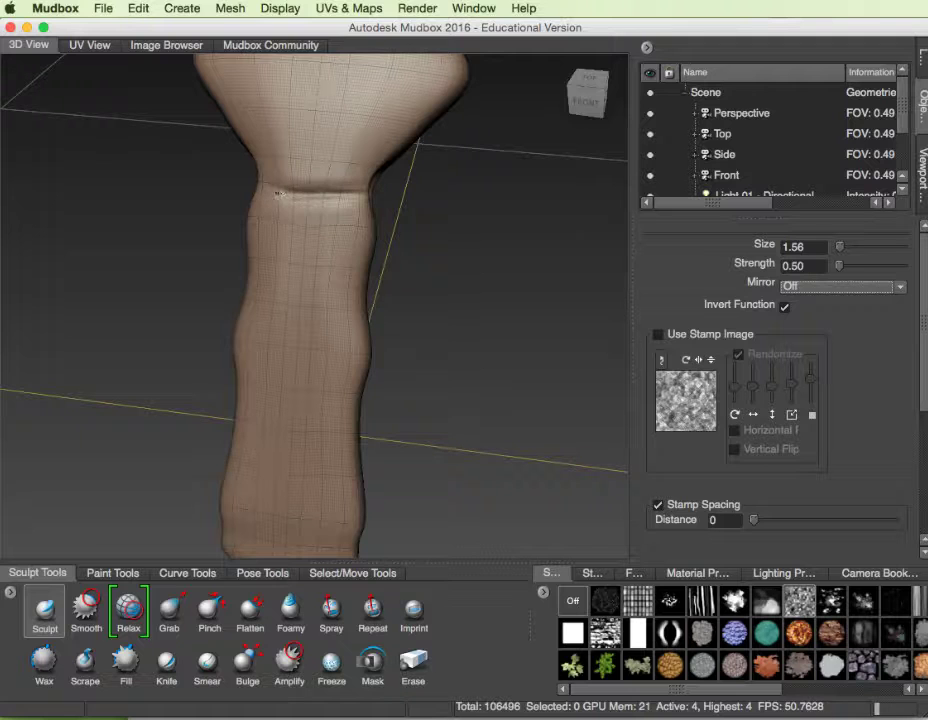
- Set the Sculpt brush's mirroring to X and continue the groove around the sternum's sides and back
{"action": "left_click_drag", "start_coordinate": [310, 206], "coordinate": [327, 191], "text": "alt"}
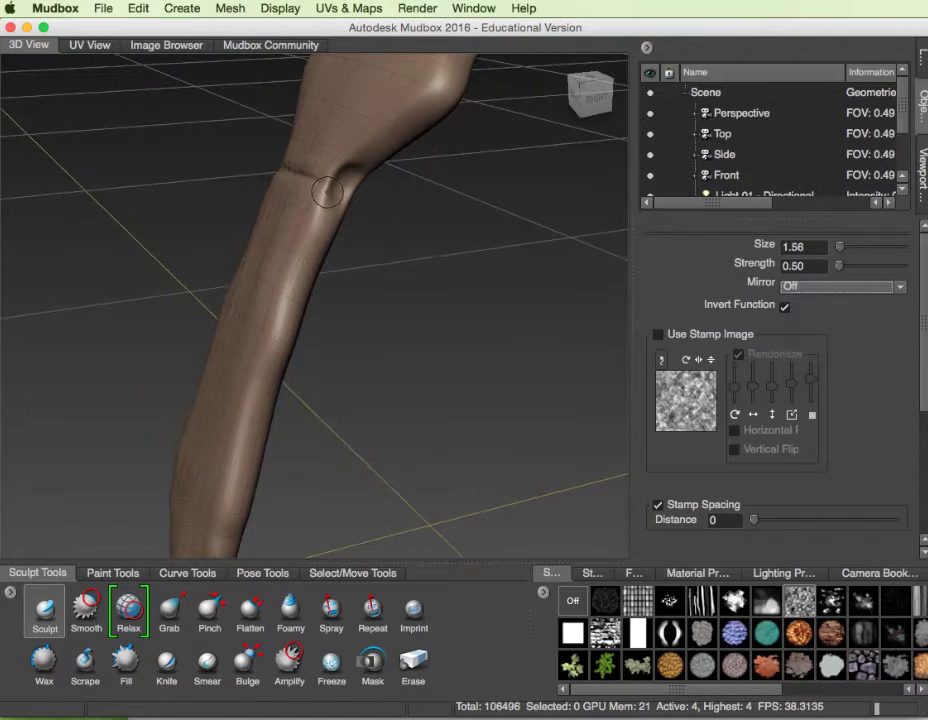
{"action": "left_click", "coordinate": [822, 288]}
{"action": "left_click", "coordinate": [817, 312]}
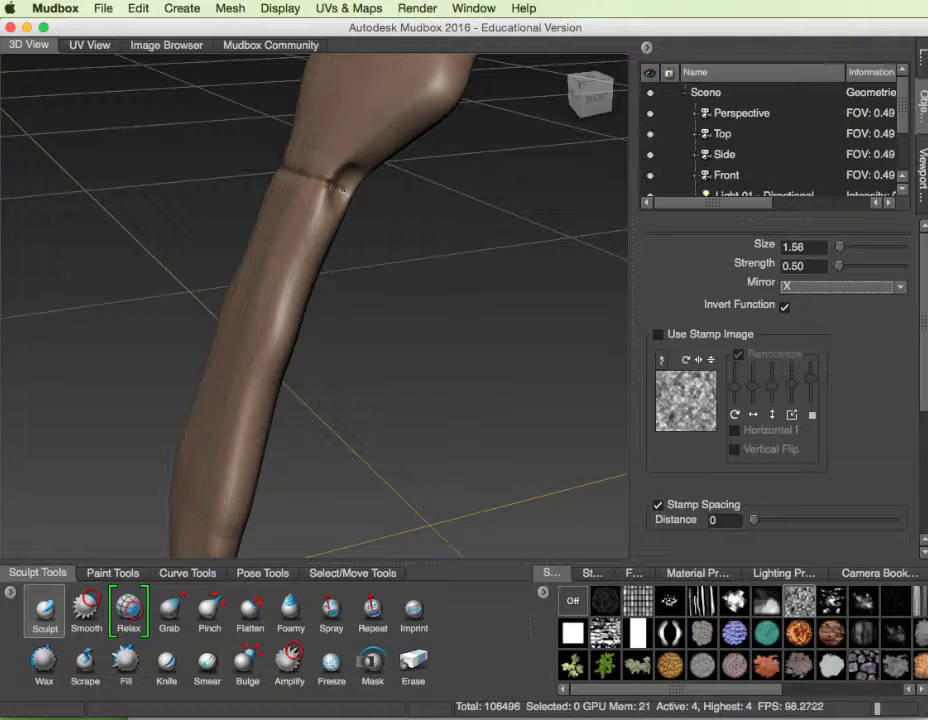
{"action": "left_click_drag", "start_coordinate": [359, 200], "coordinate": [282, 321], "text": "alt"}
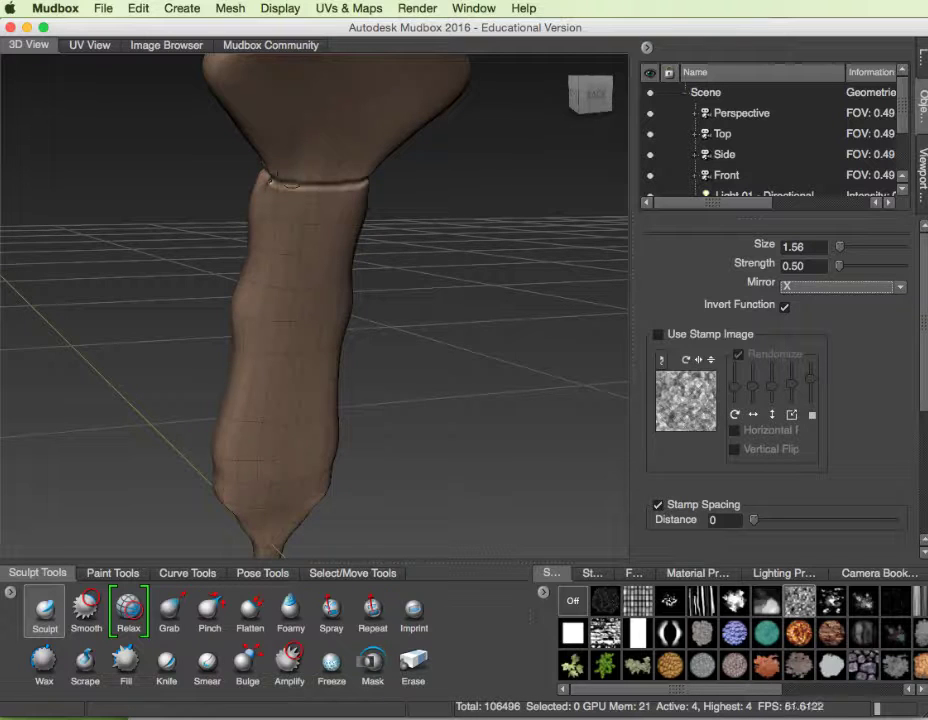
{"action": "left_click_drag", "start_coordinate": [304, 187], "coordinate": [354, 201], "text": "alt"}
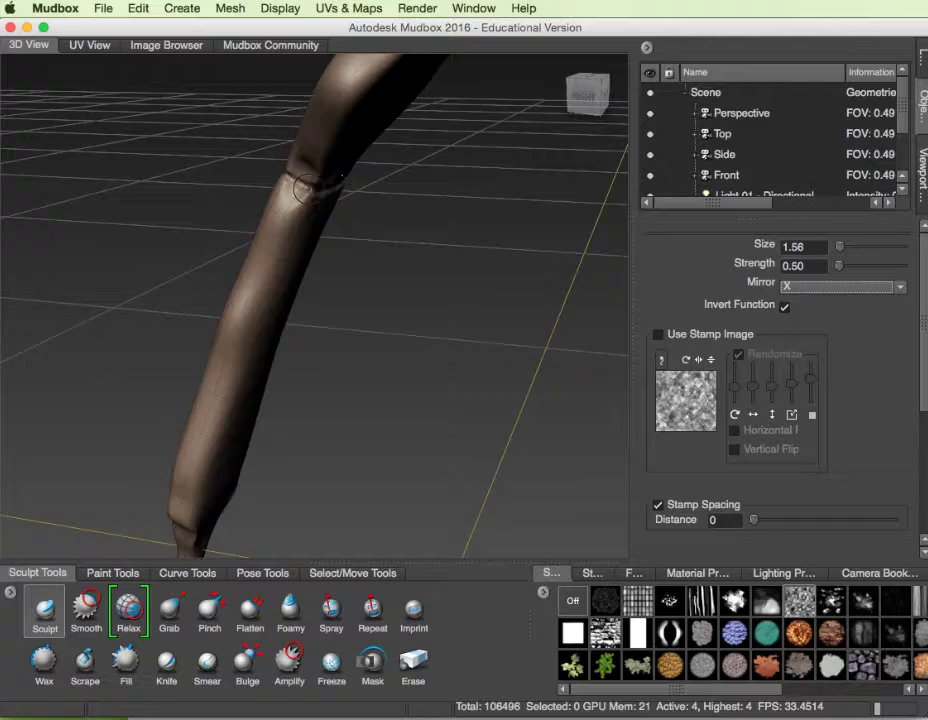
{"action": "mouse_move", "coordinate": [308, 188]}
{"action": "left_mouse_down", "text": "alt"}
{"action": "mouse_move", "coordinate": [375, 250]}
{"action": "mouse_move", "coordinate": [402, 262]}
{"action": "mouse_move", "coordinate": [425, 258]}
{"action": "mouse_move", "coordinate": [375, 195]}
{"action": "mouse_move", "coordinate": [314, 177]}
{"action": "left_mouse_up", "text": "alt"}
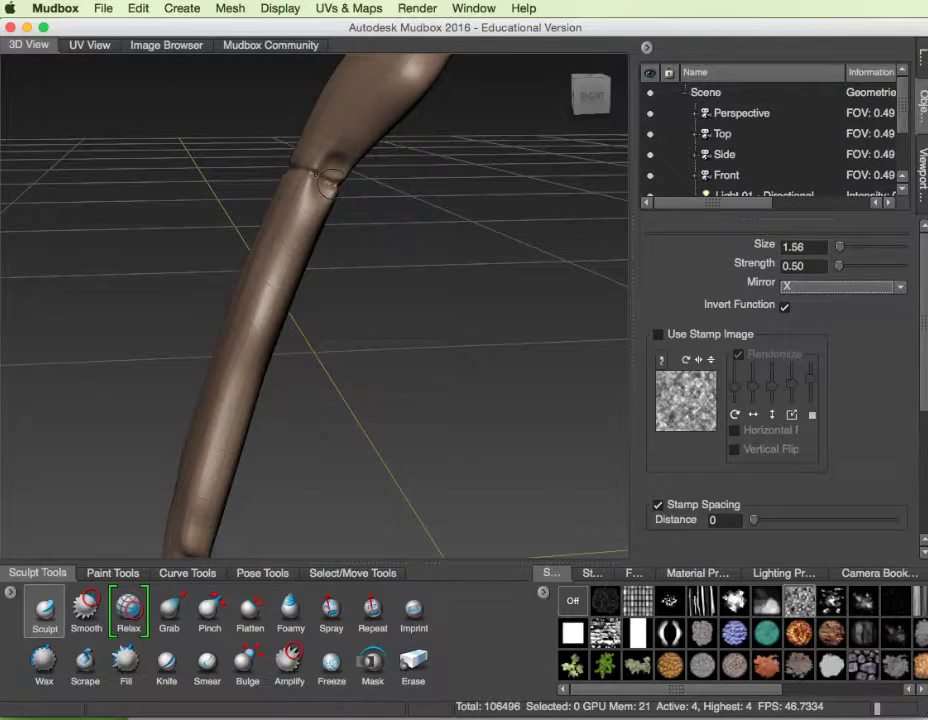
- Activate the Smooth brush with its mirroring set to X
{"action": "left_click", "coordinate": [88, 605]}
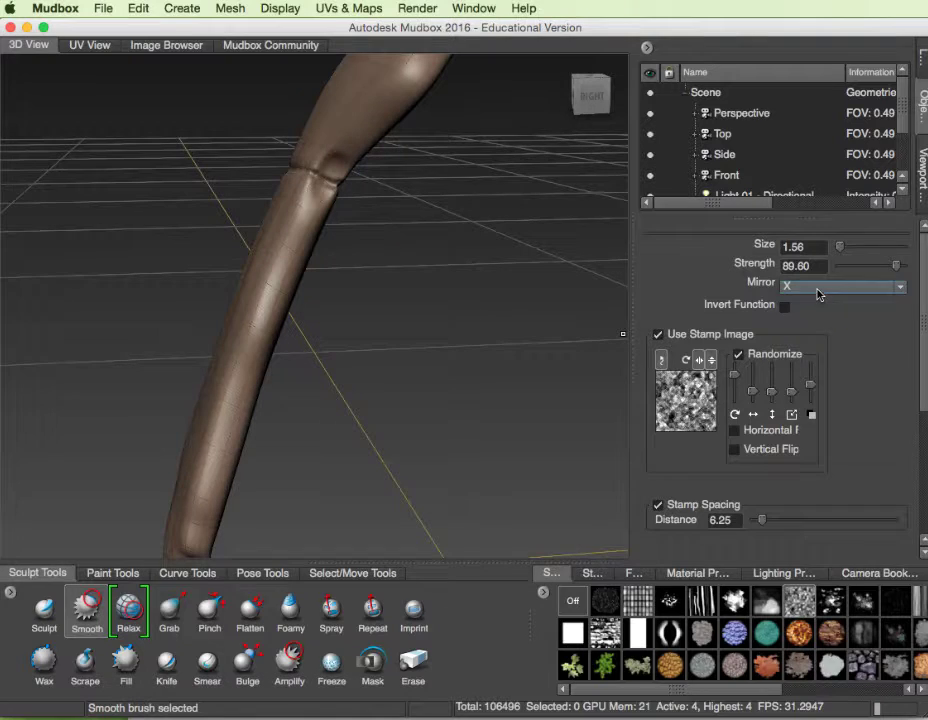
{"action": "left_click", "coordinate": [818, 290]}
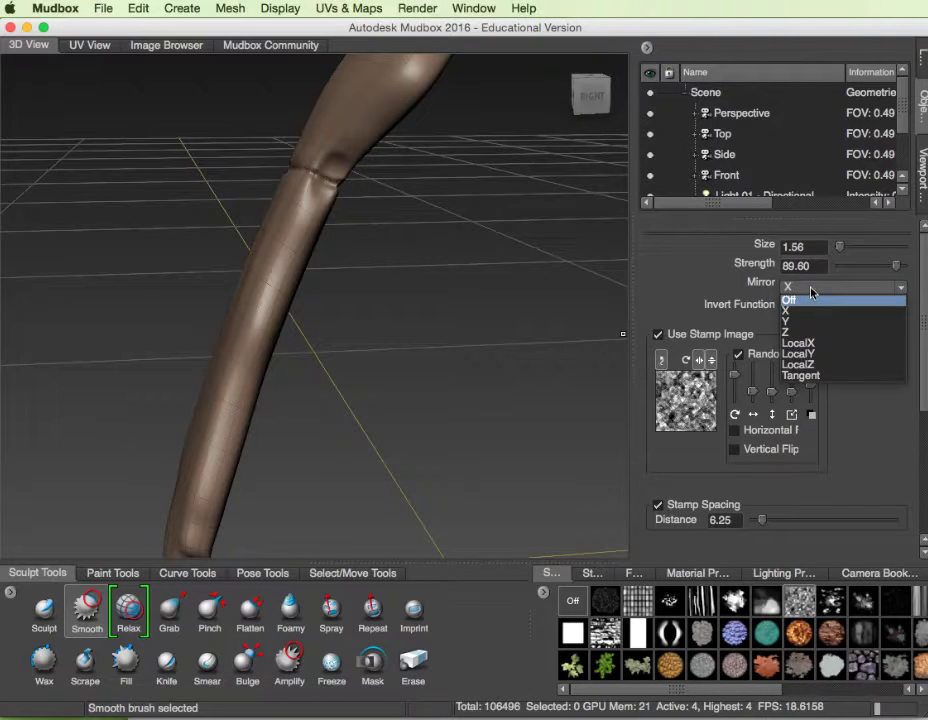
{"action": "left_click", "coordinate": [812, 292]}
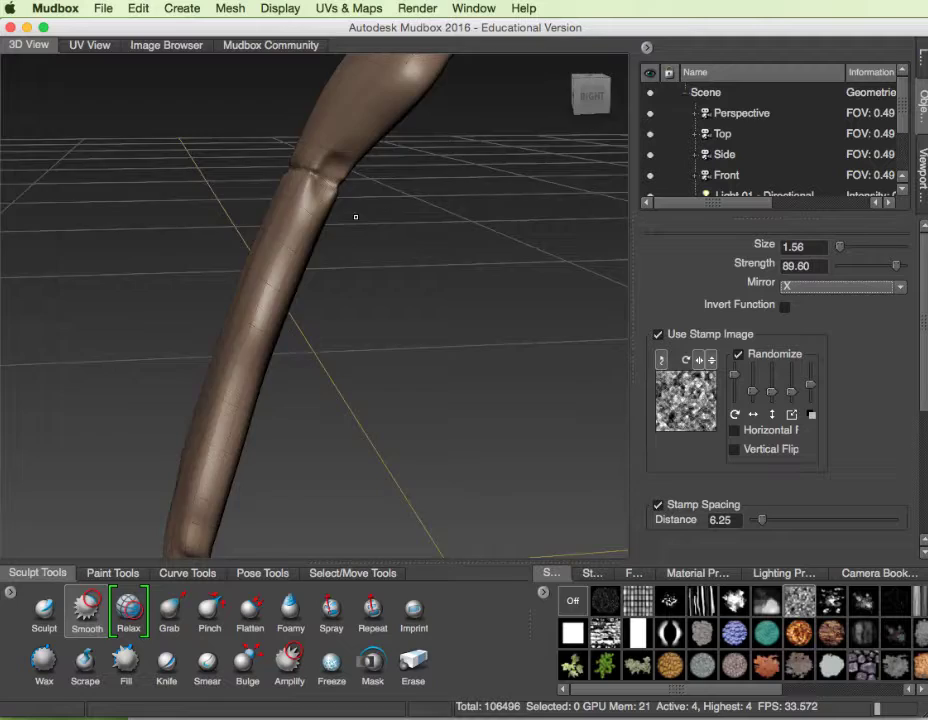
{"action": "left_click_drag", "start_coordinate": [356, 217], "coordinate": [383, 234], "text": "alt"}
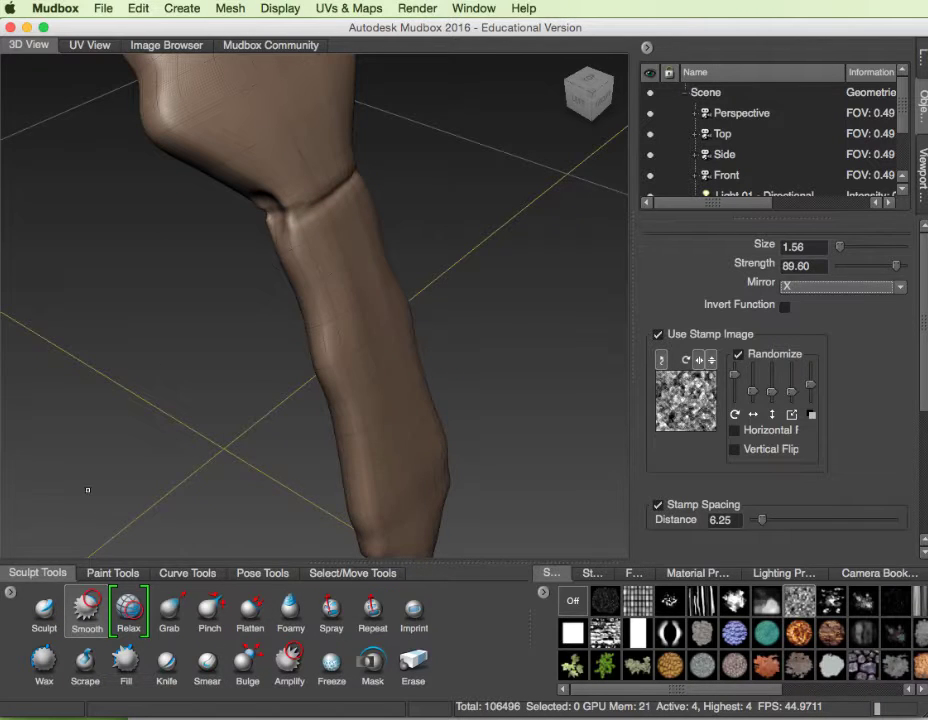
- Return to the inverted Sculpt brush and refine the groove along the sternum's side edges and front
{"action": "left_click", "coordinate": [47, 612]}
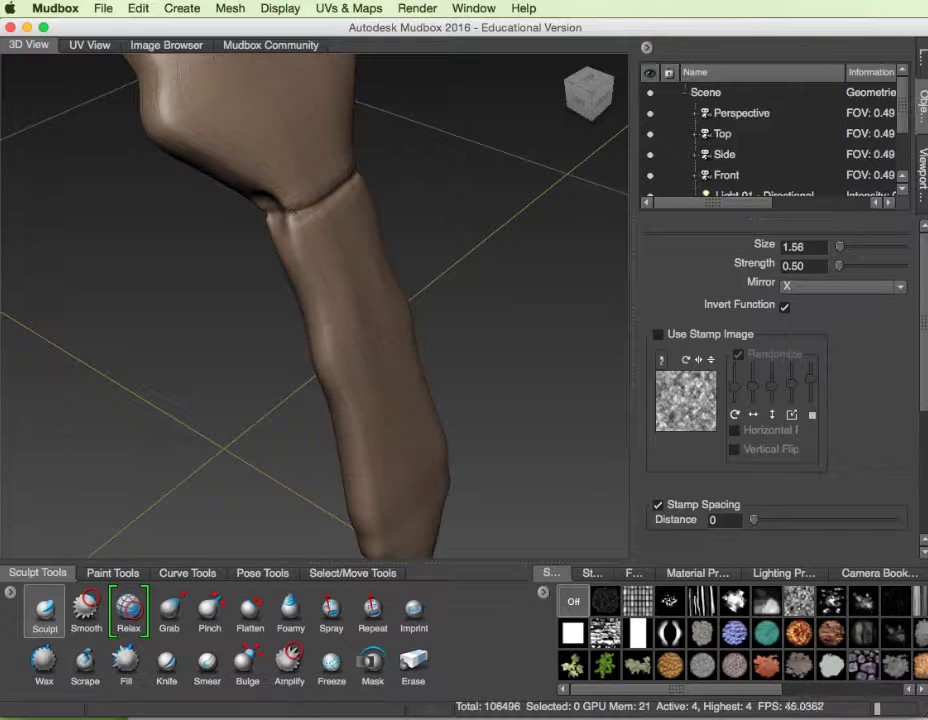
{"action": "left_click_drag", "start_coordinate": [242, 165], "coordinate": [232, 218], "text": "alt"}
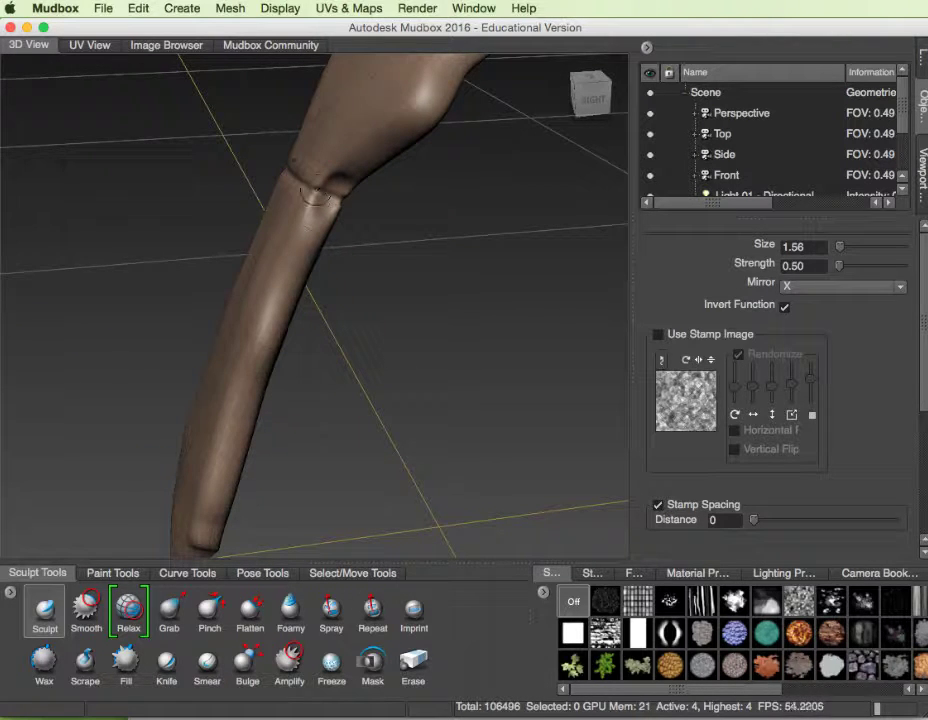
{"action": "left_click_drag", "start_coordinate": [303, 195], "coordinate": [356, 188], "text": "alt"}
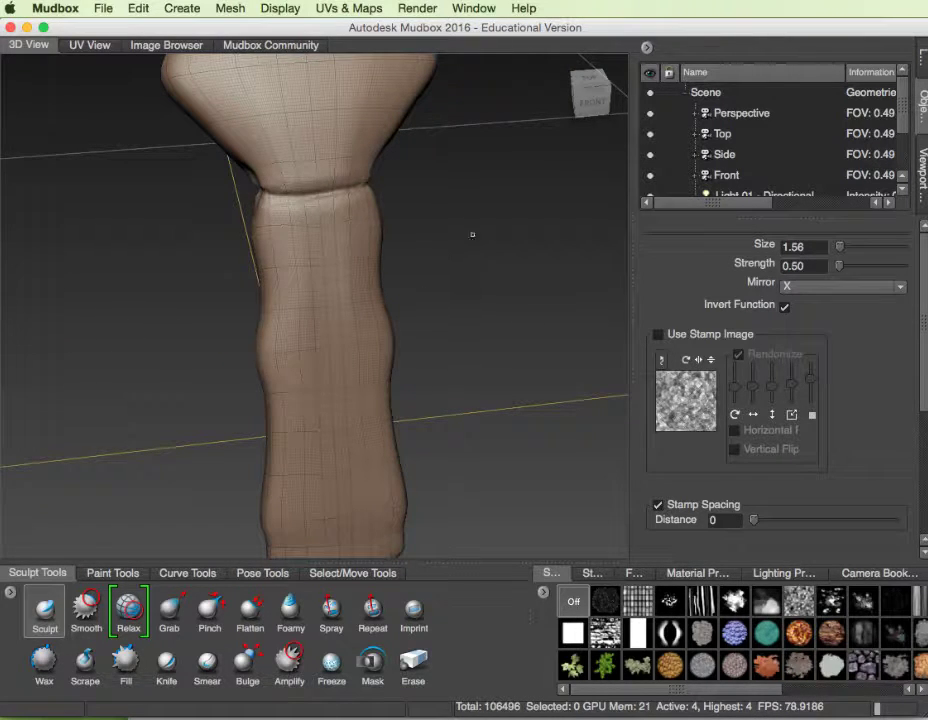
- Enlarge the Sculpt brush to 5.49, disable Invert Function and raise mirrored ridges on the front of the wide upper section
{"action": "left_click_drag", "start_coordinate": [462, 290], "coordinate": [466, 262], "text": "alt"}
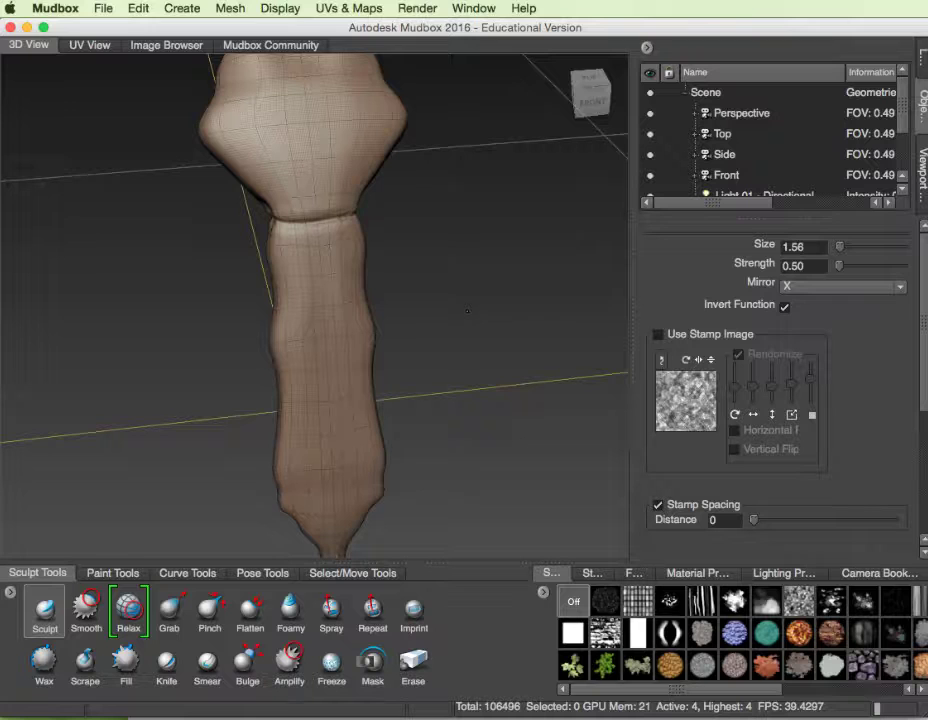
{"action": "left_click_drag", "start_coordinate": [463, 343], "coordinate": [478, 297], "text": "alt"}
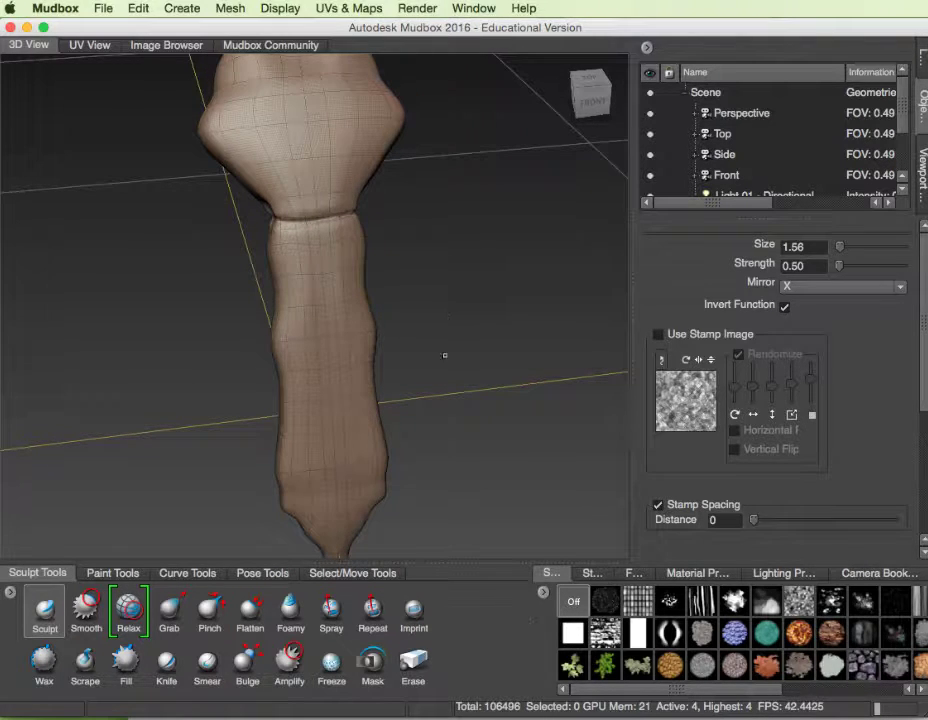
{"action": "left_click_drag", "start_coordinate": [460, 351], "coordinate": [416, 340], "text": "alt"}
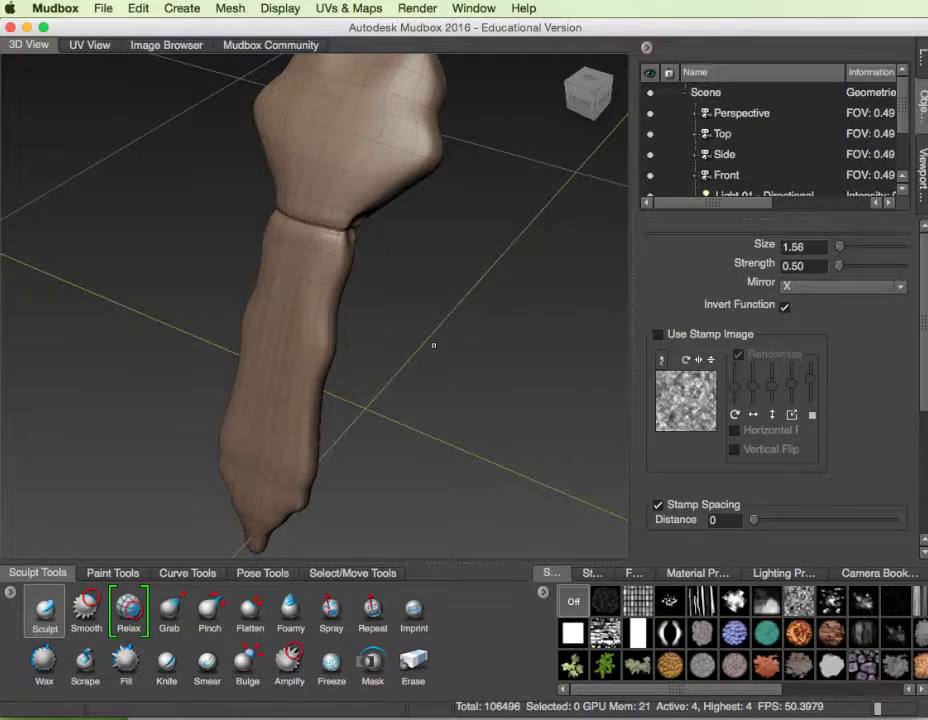
{"action": "left_click_drag", "start_coordinate": [475, 332], "coordinate": [331, 393], "text": "alt"}
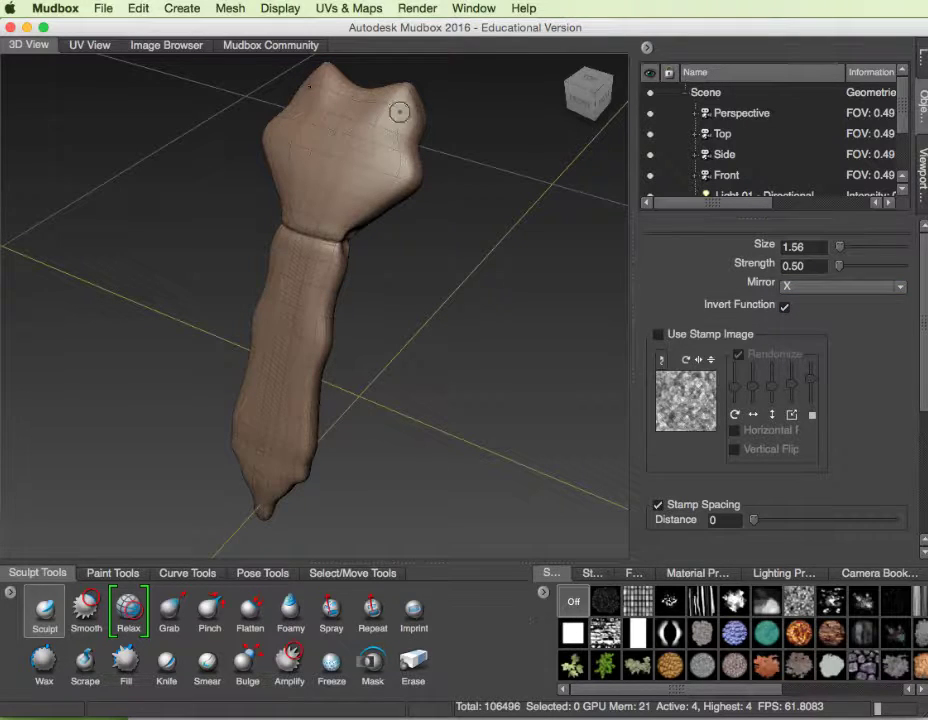
{"action": "key", "text": "b"}
{"action": "mouse_move", "coordinate": [385, 140]}
{"action": "left_mouse_down"}
{"action": "mouse_move", "coordinate": [418, 138]}
{"action": "mouse_move", "coordinate": [388, 108]}
{"action": "mouse_move", "coordinate": [356, 133]}
{"action": "mouse_move", "coordinate": [332, 177]}
{"action": "left_mouse_up"}
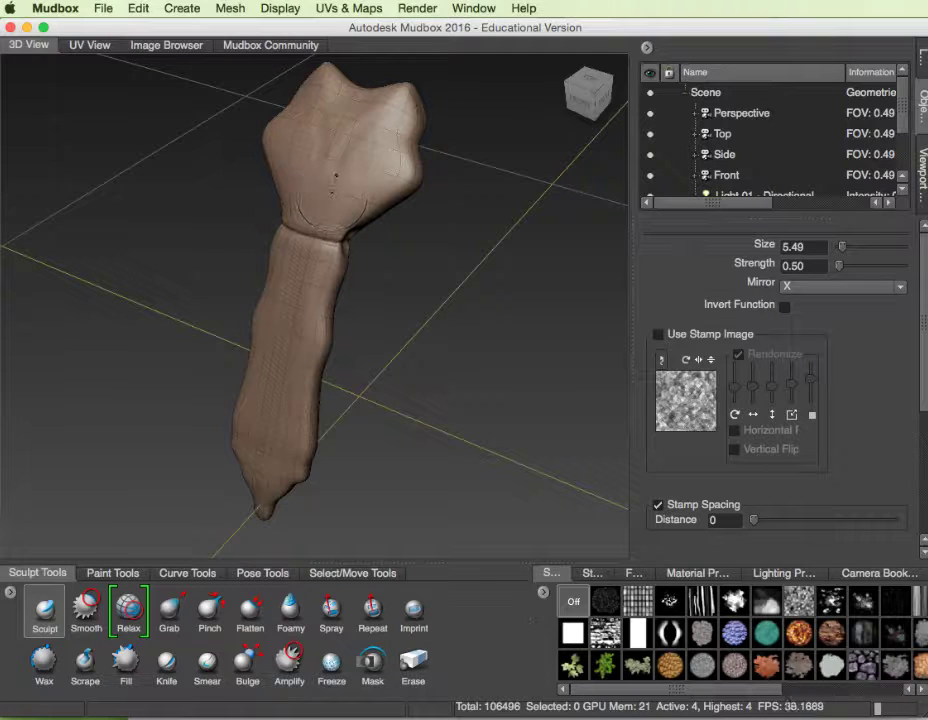
{"action": "mouse_move", "coordinate": [335, 158]}
{"action": "left_mouse_down"}
{"action": "mouse_move", "coordinate": [371, 124]}
{"action": "mouse_move", "coordinate": [334, 169]}
{"action": "left_mouse_up"}
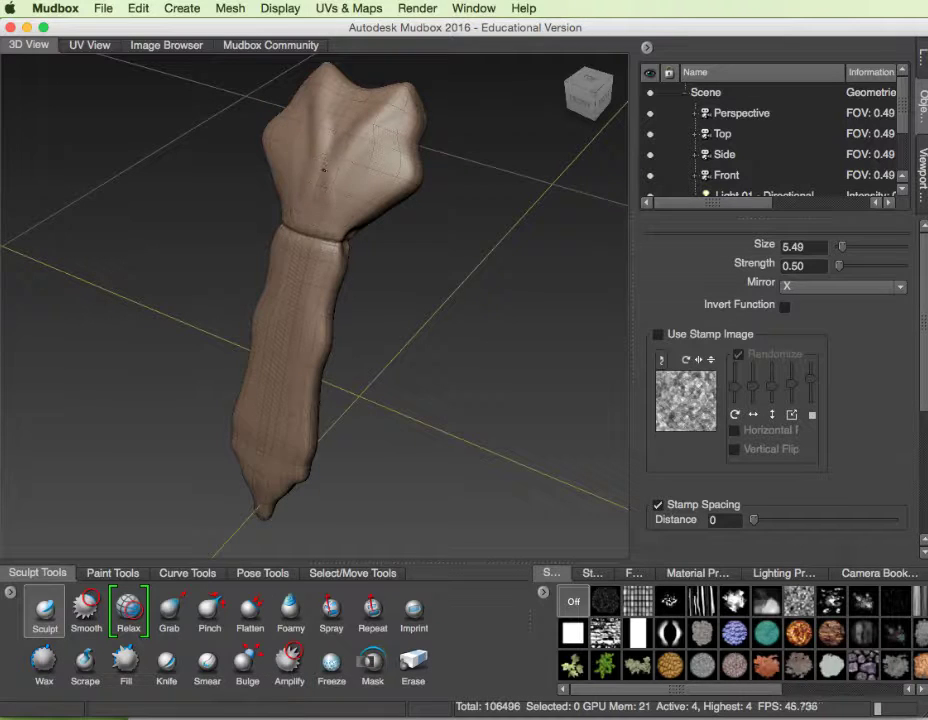
{"action": "left_click_drag", "start_coordinate": [329, 181], "coordinate": [350, 181]}
- Enlarge the brush to 12.31, turn mirroring Off and build up the upper section's centre down toward the groove
{"action": "mouse_move", "coordinate": [404, 118]}
{"action": "left_mouse_down"}
{"action": "mouse_move", "coordinate": [404, 103]}
{"action": "mouse_move", "coordinate": [348, 149]}
{"action": "mouse_move", "coordinate": [396, 99]}
{"action": "left_mouse_up"}
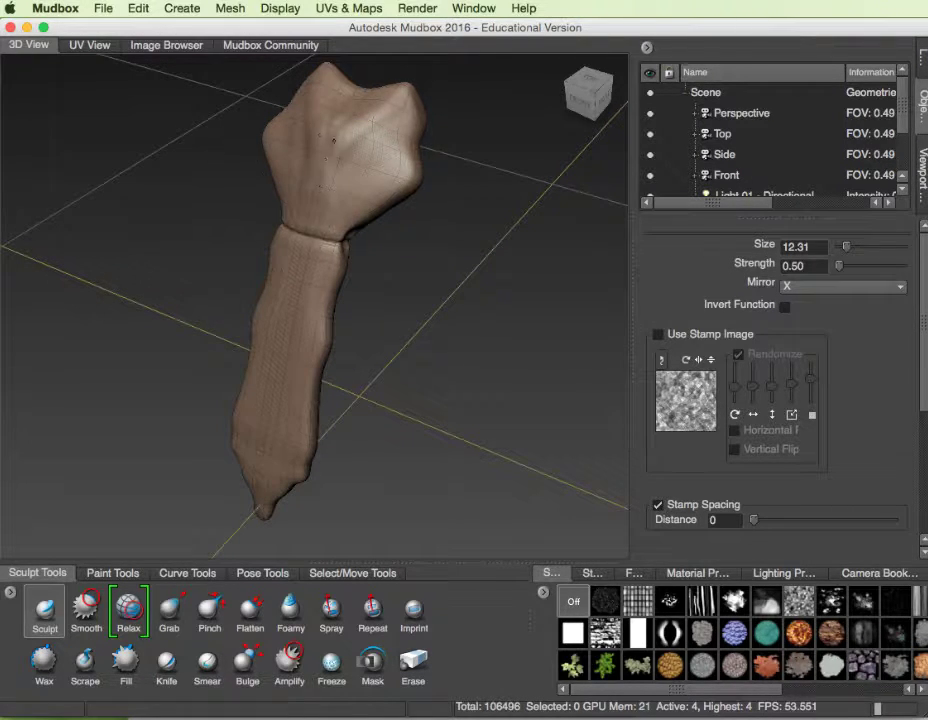
{"action": "left_click", "coordinate": [785, 289]}
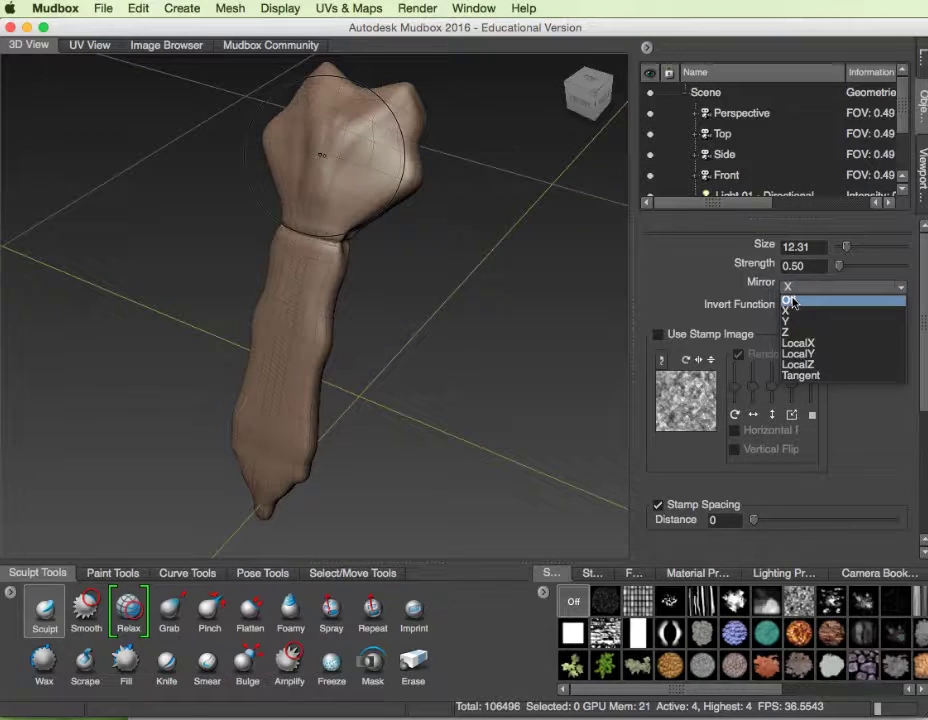
{"action": "left_click", "coordinate": [790, 301]}
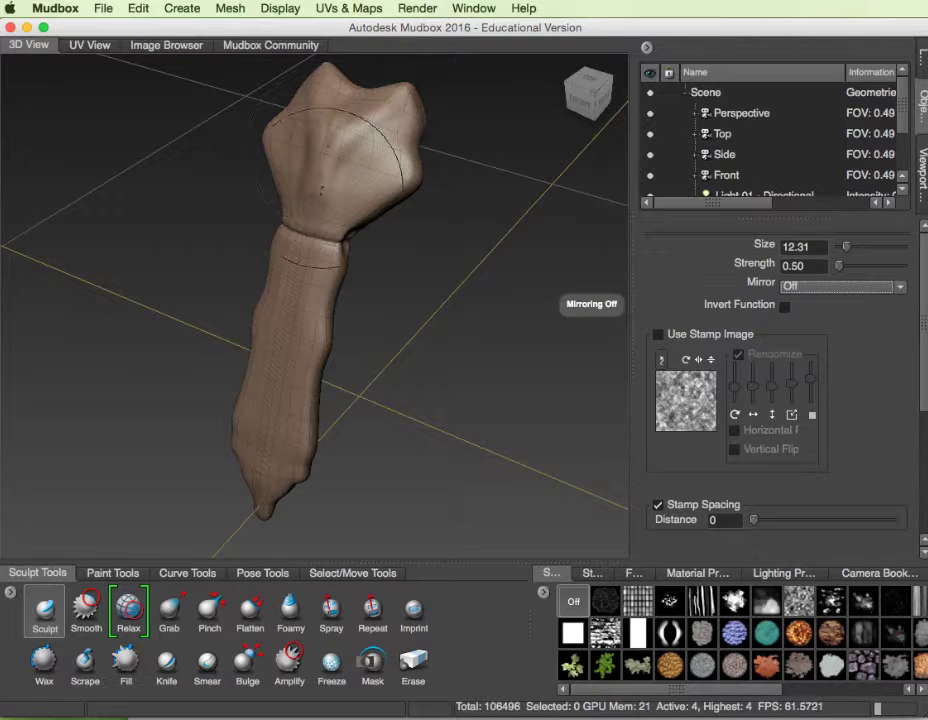
{"action": "left_click_drag", "start_coordinate": [322, 187], "coordinate": [298, 215]}
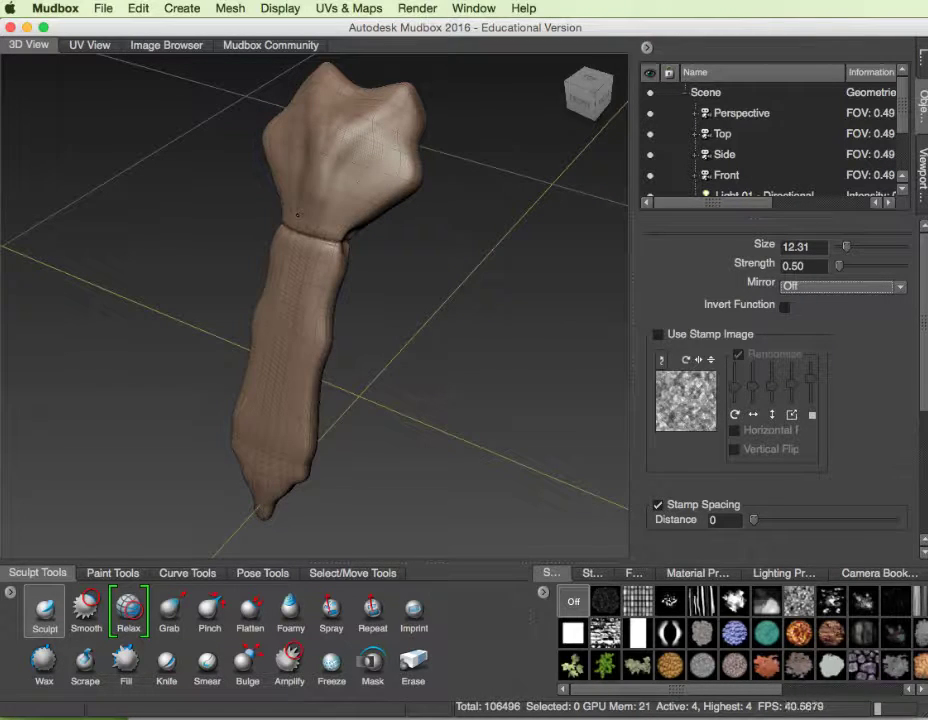
- Set the Sculpt brush to mirror across X with Strength 0.00 and size 9.30
{"action": "left_click", "coordinate": [790, 287]}
{"action": "left_click", "coordinate": [790, 311]}
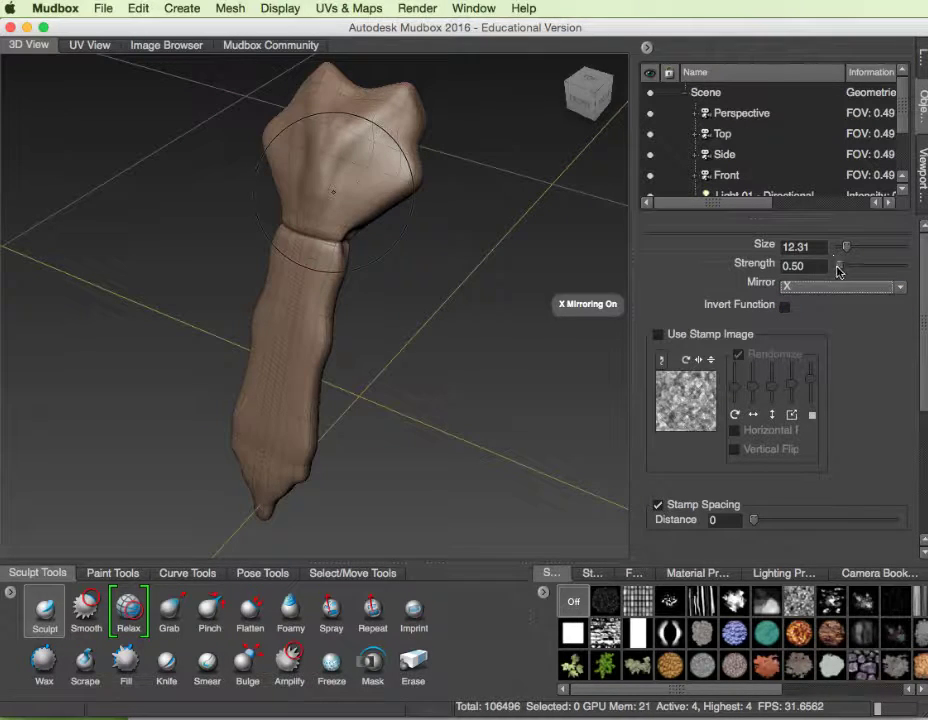
{"action": "left_click", "coordinate": [838, 268]}
{"action": "left_click", "coordinate": [839, 248]}
{"action": "double_click", "coordinate": [839, 248]}
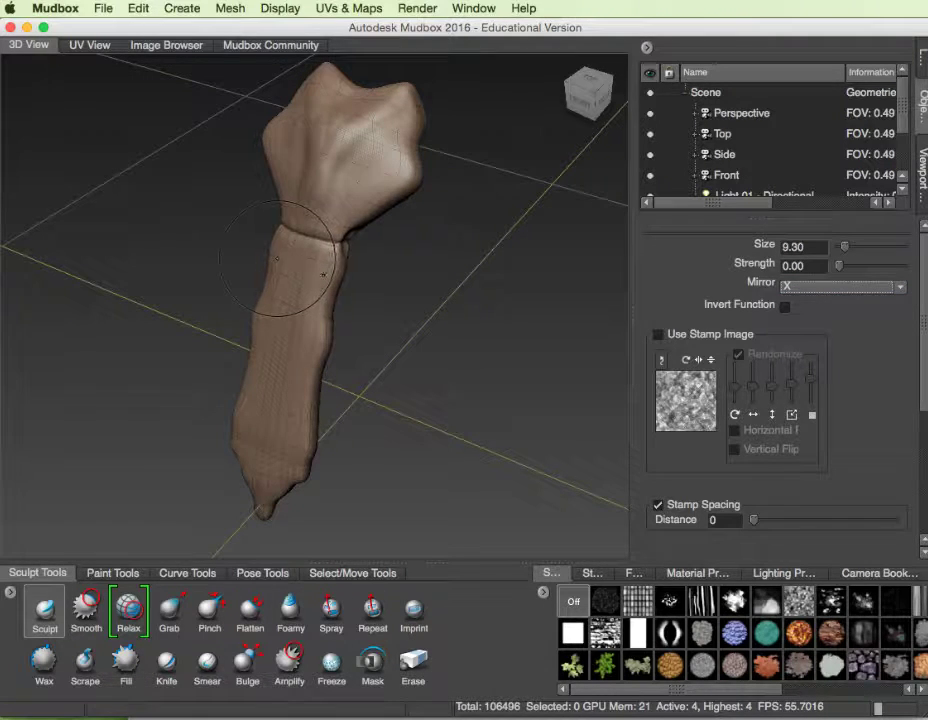
- Try to sculpt the upper section's front and its lower edge above the groove with brush sizes 9.30, 1.70 and 3.10
{"action": "left_click", "coordinate": [311, 225]}
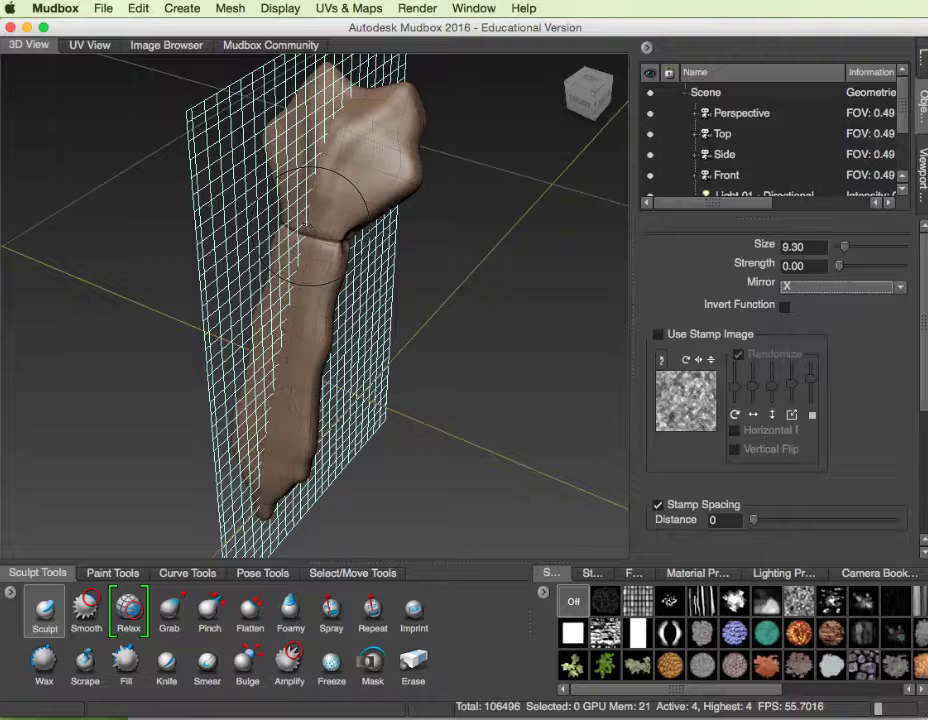
{"action": "mouse_move", "coordinate": [309, 225]}
{"action": "left_mouse_down"}
{"action": "mouse_move", "coordinate": [340, 226]}
{"action": "mouse_move", "coordinate": [283, 226]}
{"action": "mouse_move", "coordinate": [322, 224]}
{"action": "mouse_move", "coordinate": [311, 223]}
{"action": "left_mouse_up"}
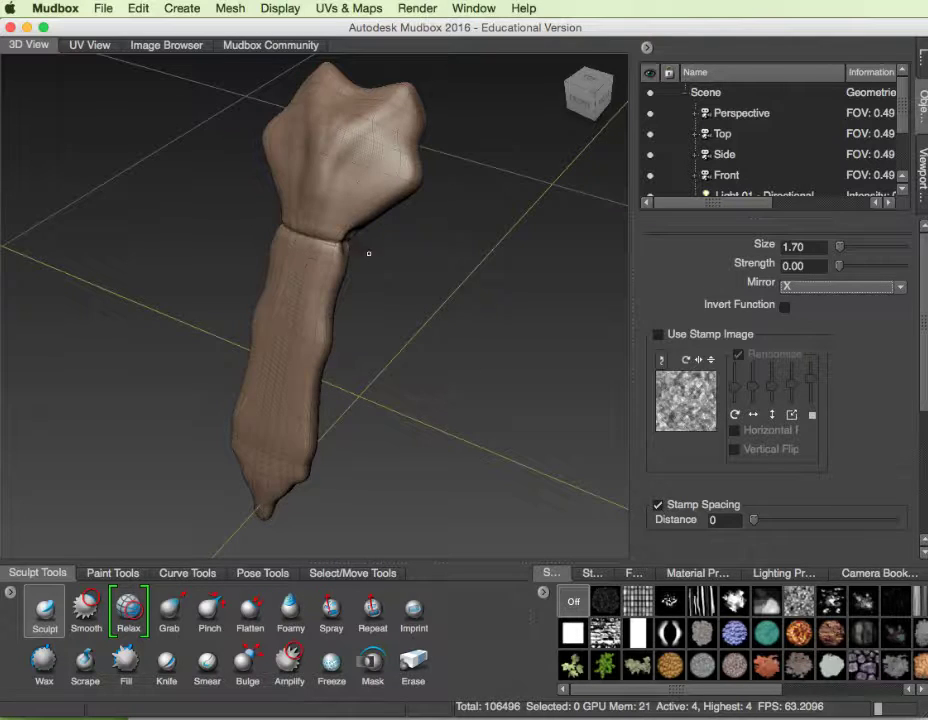
{"action": "mouse_move", "coordinate": [370, 274]}
{"action": "left_mouse_down", "text": "alt"}
{"action": "mouse_move", "coordinate": [340, 270]}
{"action": "mouse_move", "coordinate": [364, 277]}
{"action": "left_mouse_up", "text": "alt"}
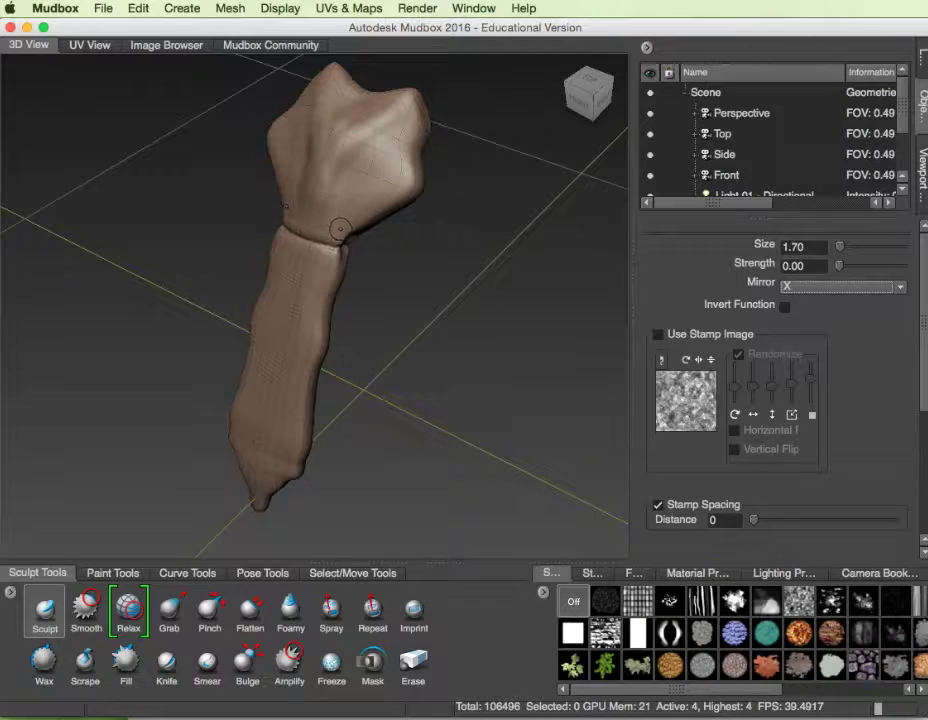
{"action": "left_click_drag", "start_coordinate": [341, 229], "coordinate": [334, 236]}
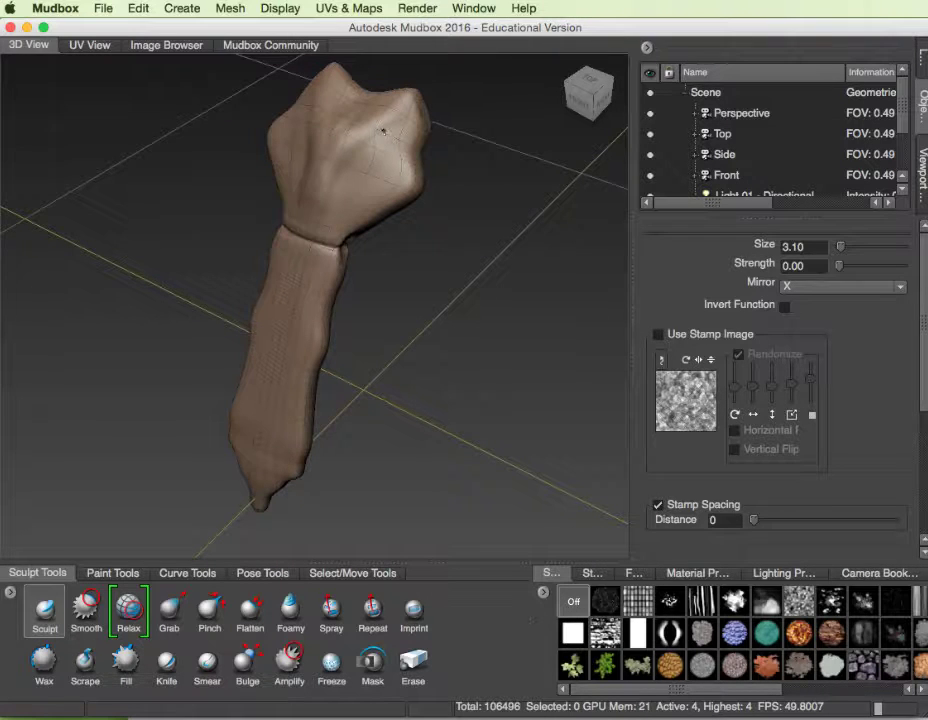
{"action": "mouse_move", "coordinate": [367, 186]}
{"action": "left_mouse_down"}
{"action": "mouse_move", "coordinate": [353, 158]}
{"action": "mouse_move", "coordinate": [331, 169]}
{"action": "mouse_move", "coordinate": [373, 149]}
{"action": "left_mouse_up"}
- Set the brush Strength to 0.50 and sculpt the area just above the groove at size 8.15
{"action": "left_click_drag", "start_coordinate": [841, 264], "coordinate": [859, 261]}
{"action": "left_click", "coordinate": [815, 265]}
{"action": "type", "text": "50"}
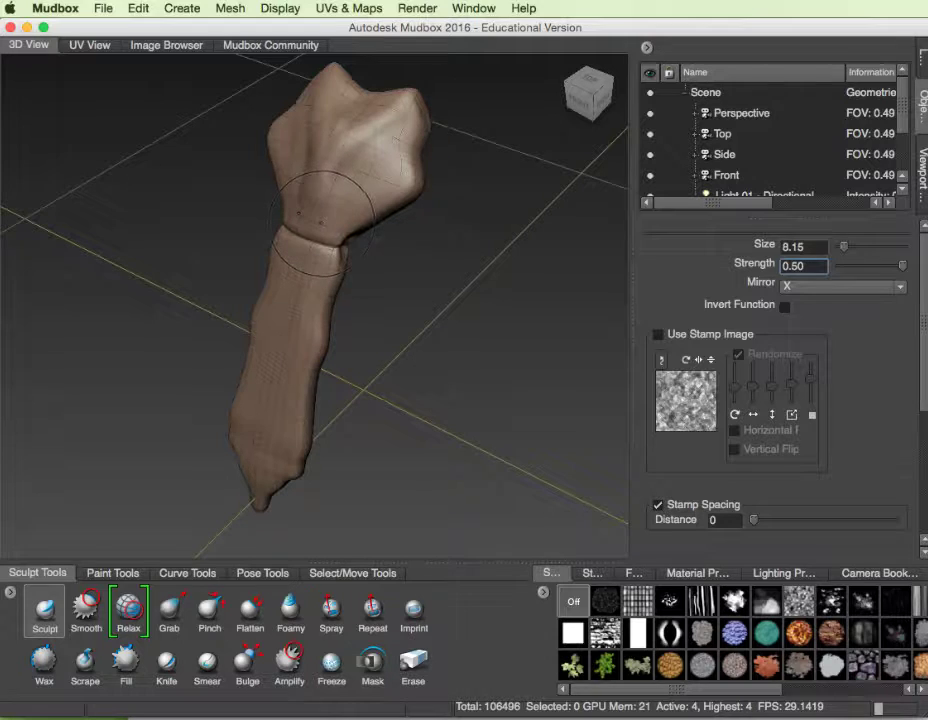
{"action": "left_click_drag", "start_coordinate": [336, 220], "coordinate": [316, 220]}
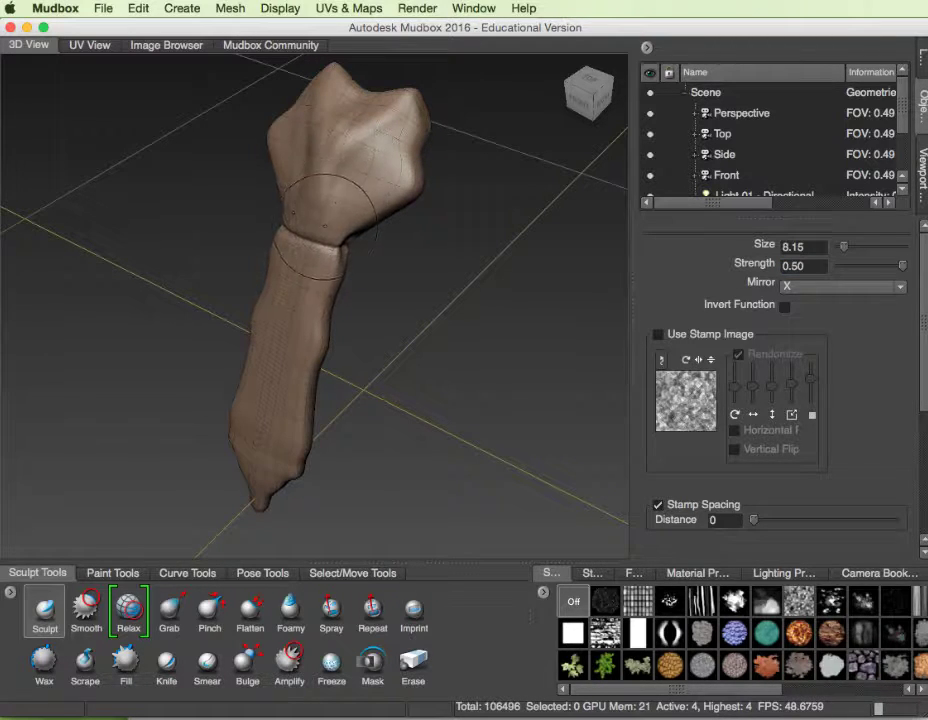
- Sculpt fine mirrored ridges fanning across the upper section's front at brush size 1.24, enlarging the brush to 7.56 for broader shaping
{"action": "mouse_move", "coordinate": [338, 170]}
{"action": "left_mouse_down"}
{"action": "mouse_move", "coordinate": [348, 188]}
{"action": "mouse_move", "coordinate": [331, 217]}
{"action": "mouse_move", "coordinate": [299, 217]}
{"action": "mouse_move", "coordinate": [325, 218]}
{"action": "left_mouse_up"}
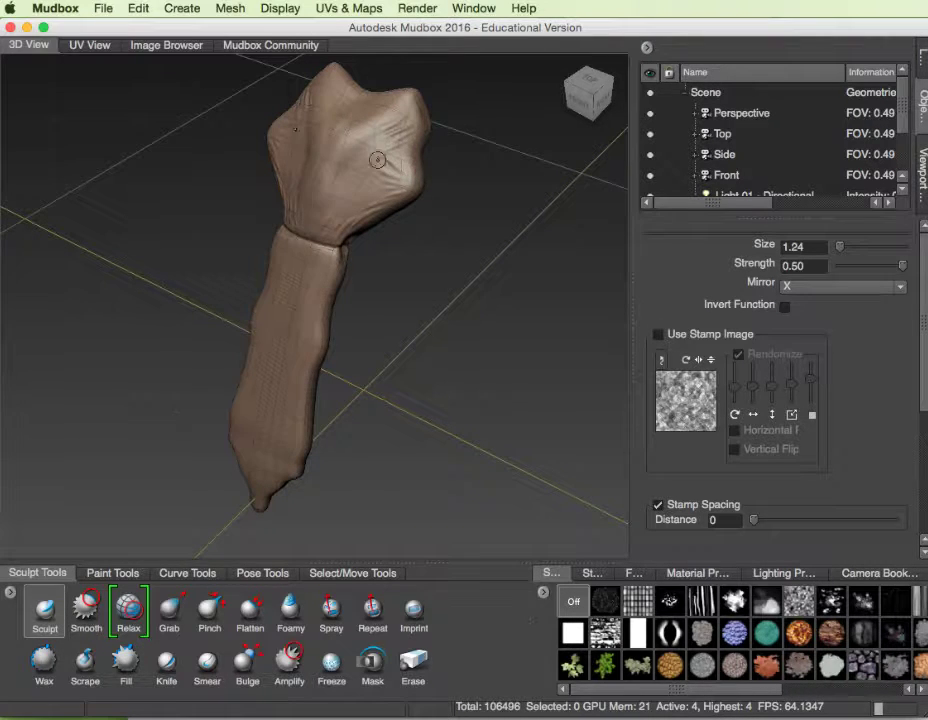
{"action": "key", "text": "b"}
{"action": "mouse_move", "coordinate": [366, 200]}
{"action": "left_mouse_down"}
{"action": "mouse_move", "coordinate": [404, 200]}
{"action": "mouse_move", "coordinate": [382, 200]}
{"action": "mouse_move", "coordinate": [396, 166]}
{"action": "left_mouse_up"}
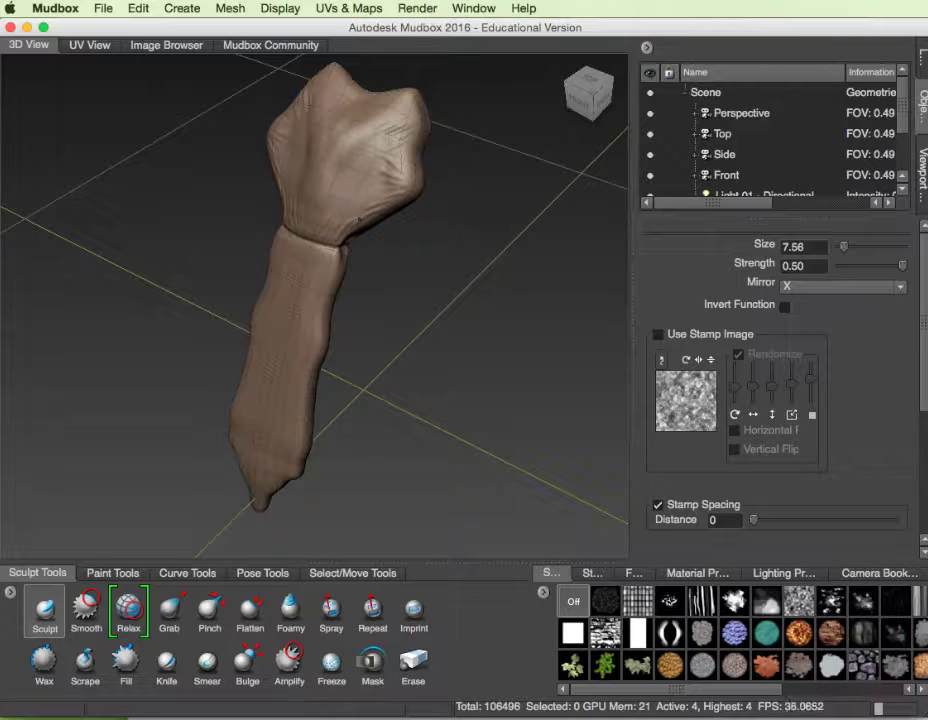
- Sculpt broad mirrored strokes over the upper section's front at brush size 7.56 and Strength 0.50
{"action": "mouse_move", "coordinate": [318, 205]}
{"action": "left_mouse_down"}
{"action": "mouse_move", "coordinate": [362, 150]}
{"action": "mouse_move", "coordinate": [396, 181]}
{"action": "mouse_move", "coordinate": [406, 118]}
{"action": "mouse_move", "coordinate": [357, 137]}
{"action": "mouse_move", "coordinate": [368, 118]}
{"action": "left_mouse_up"}
{"action": "mouse_move", "coordinate": [377, 101]}
{"action": "left_mouse_down"}
{"action": "mouse_move", "coordinate": [374, 139]}
{"action": "mouse_move", "coordinate": [334, 160]}
{"action": "left_mouse_up"}
{"action": "mouse_move", "coordinate": [332, 161]}
{"action": "left_mouse_down"}
{"action": "mouse_move", "coordinate": [354, 116]}
{"action": "mouse_move", "coordinate": [326, 143]}
{"action": "mouse_move", "coordinate": [382, 110]}
{"action": "left_mouse_up"}
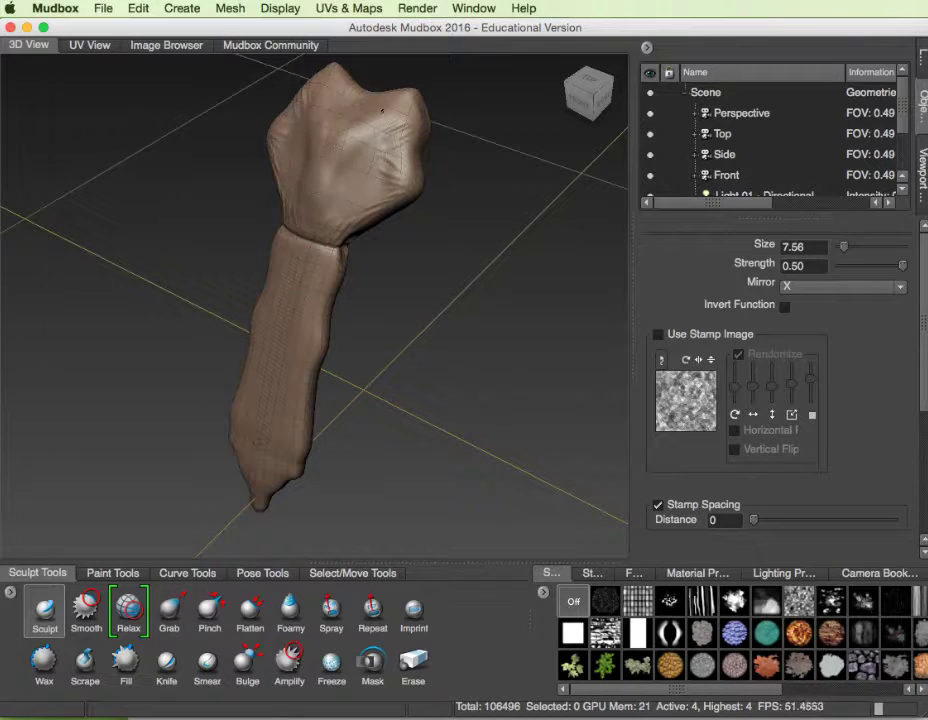
- Turn off mirroring and smooth the ridges on the upper section's front with the Smooth brush at size 7.56 and Strength 89.60
{"action": "left_click", "coordinate": [792, 288]}
{"action": "left_click", "coordinate": [790, 299]}
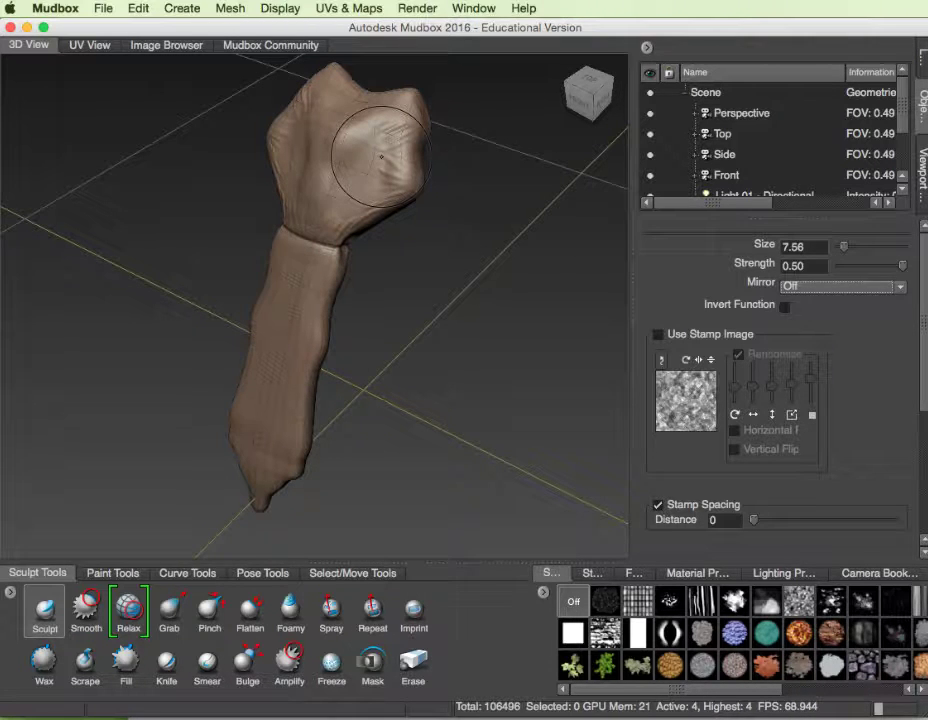
{"action": "left_click", "coordinate": [86, 610]}
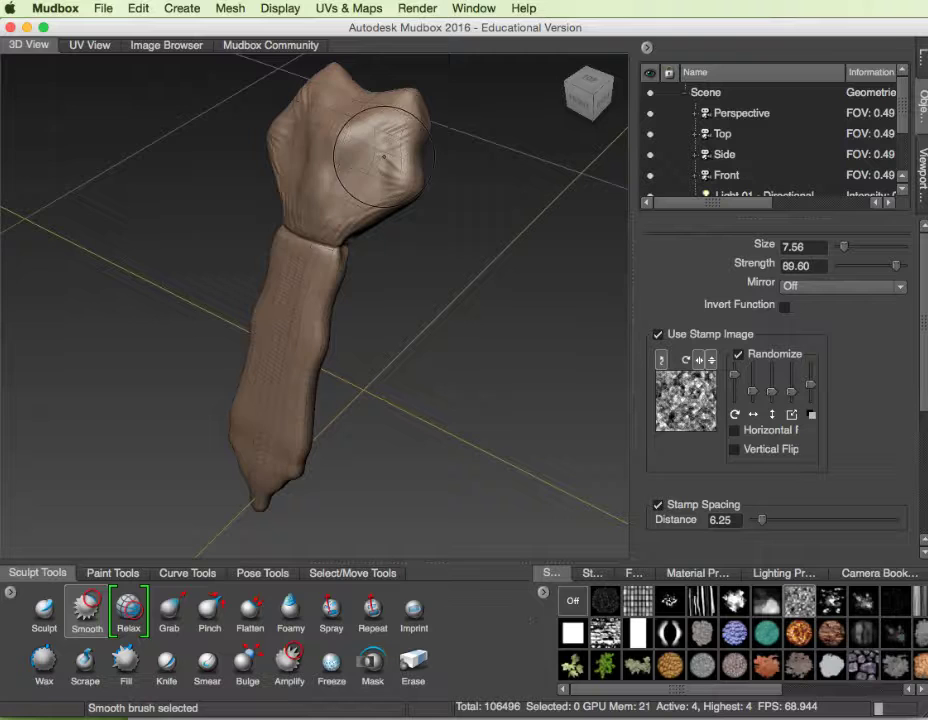
{"action": "mouse_move", "coordinate": [384, 157]}
{"action": "left_mouse_down"}
{"action": "mouse_move", "coordinate": [382, 178]}
{"action": "mouse_move", "coordinate": [389, 153]}
{"action": "left_mouse_up"}
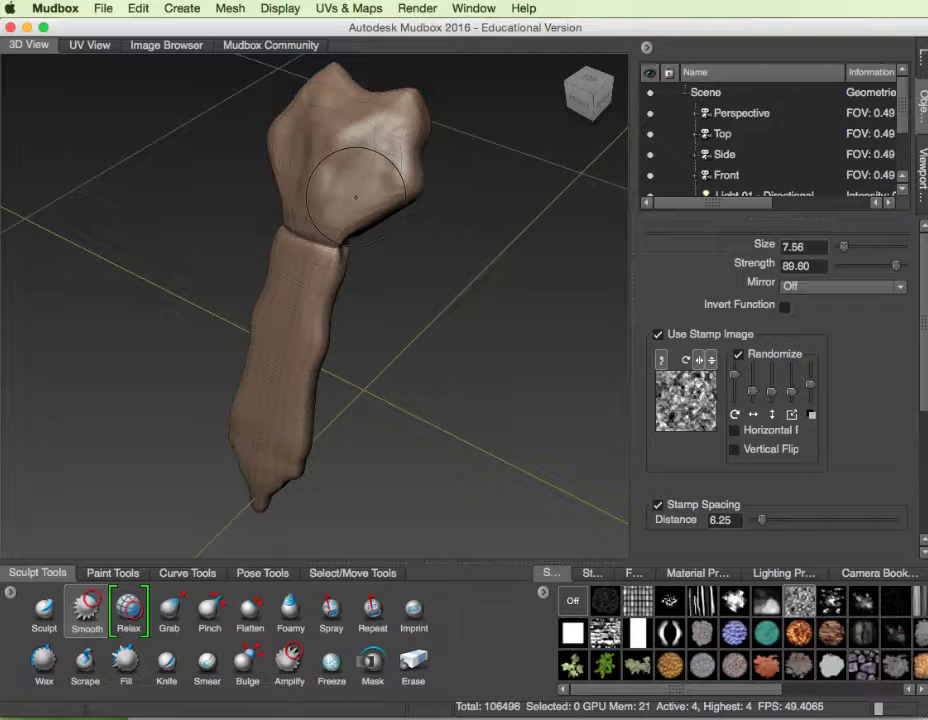
{"action": "left_click", "coordinate": [658, 334]}
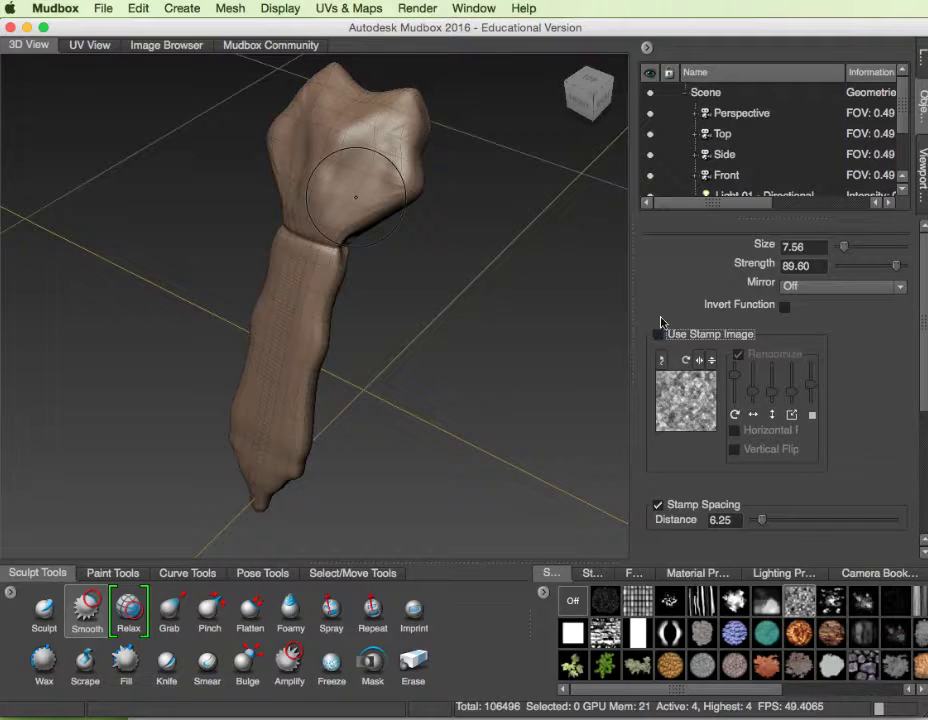
{"action": "left_click", "coordinate": [658, 334]}
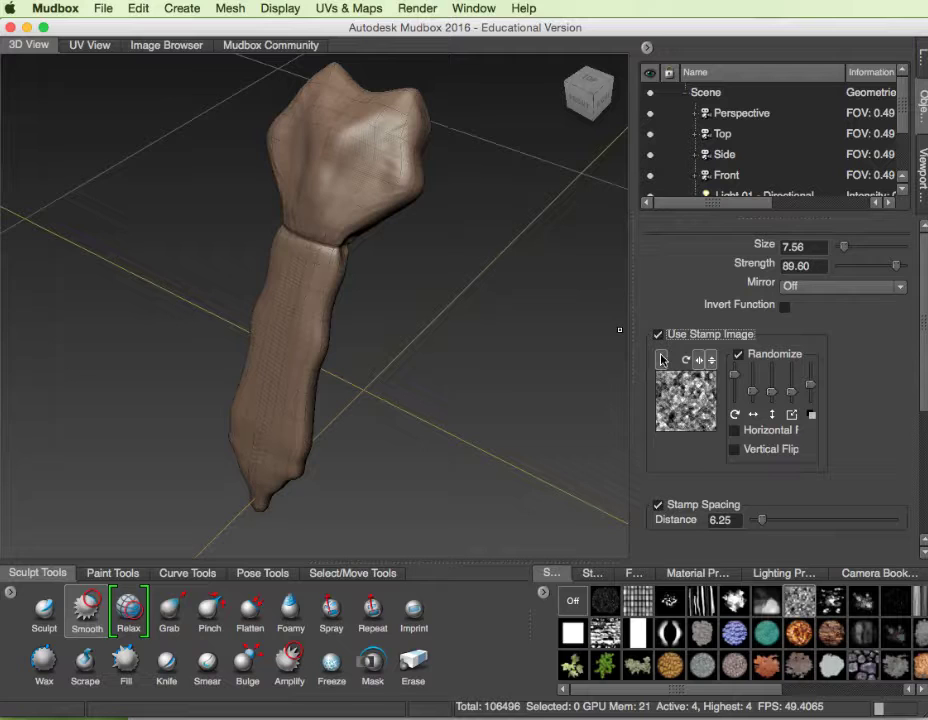
- Enable the Sculpt brush's speckled stamp image and texture the upper section down past the joint groove at size 7.56 without mirroring
{"action": "left_click", "coordinate": [44, 610]}
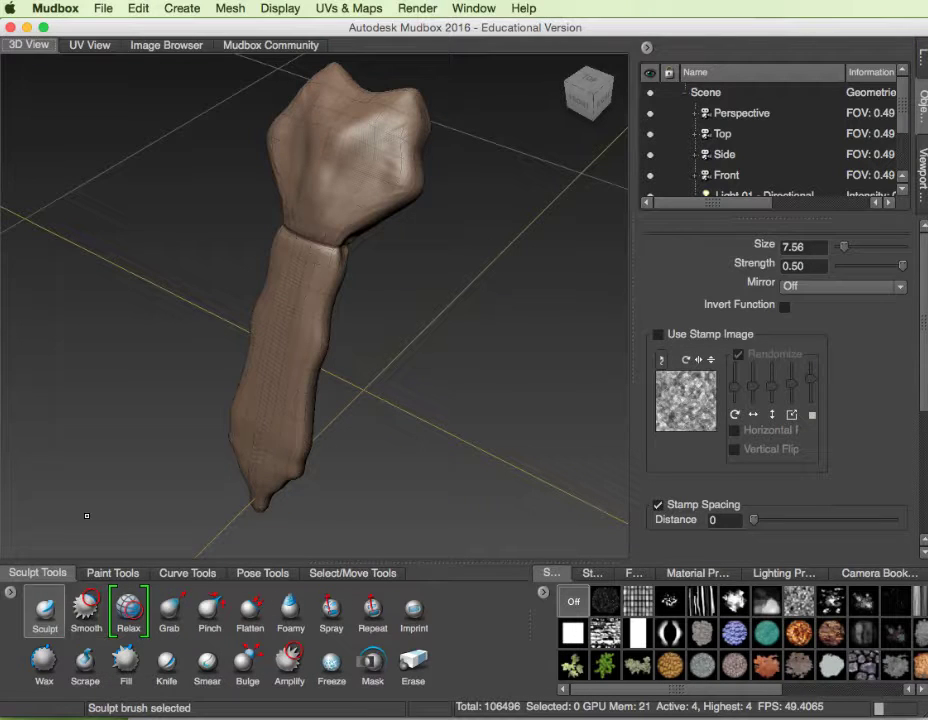
{"action": "left_click", "coordinate": [658, 334]}
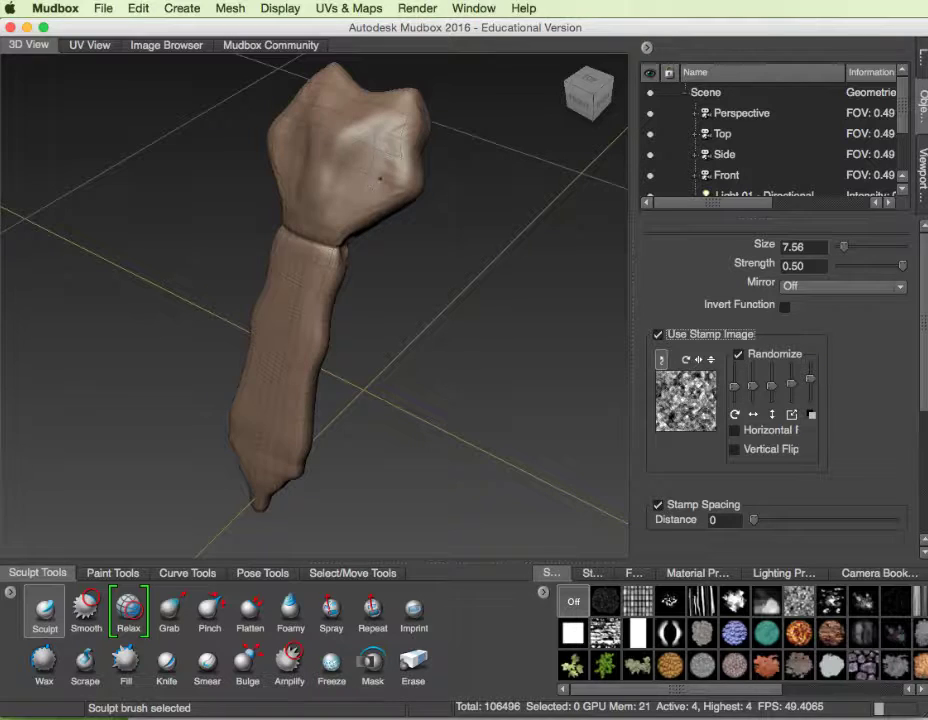
{"action": "left_click_drag", "start_coordinate": [396, 131], "coordinate": [395, 181]}
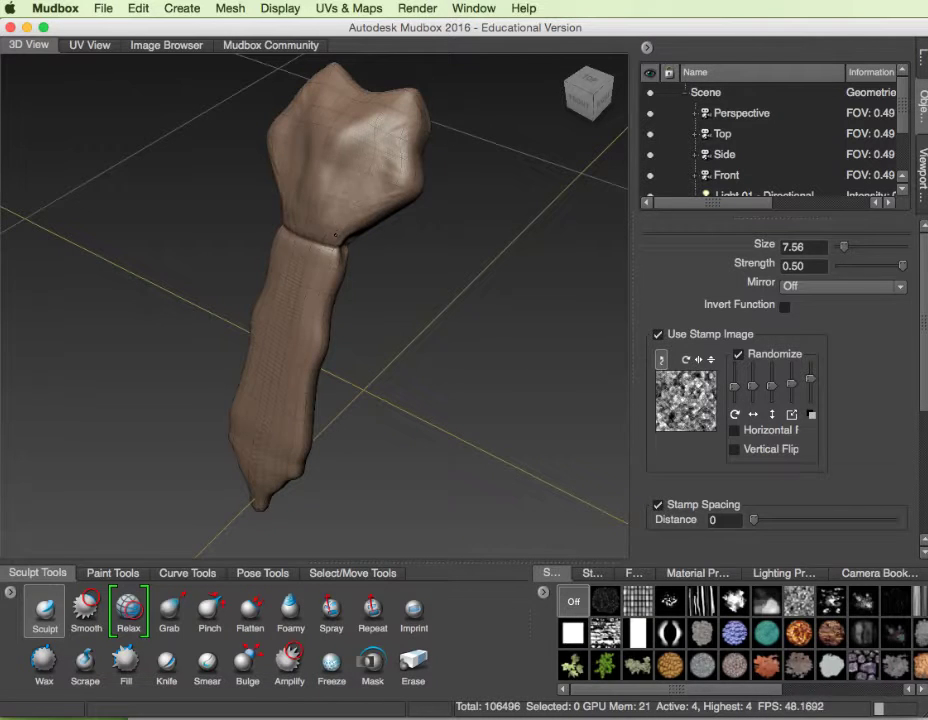
{"action": "left_click_drag", "start_coordinate": [335, 235], "coordinate": [341, 224]}
{"action": "mouse_move", "coordinate": [349, 208]}
{"action": "left_mouse_down"}
{"action": "mouse_move", "coordinate": [366, 198]}
{"action": "mouse_move", "coordinate": [312, 174]}
{"action": "mouse_move", "coordinate": [347, 126]}
{"action": "mouse_move", "coordinate": [386, 102]}
{"action": "mouse_move", "coordinate": [334, 144]}
{"action": "mouse_move", "coordinate": [307, 219]}
{"action": "left_mouse_up"}
{"action": "mouse_move", "coordinate": [360, 160]}
{"action": "left_mouse_down"}
{"action": "mouse_move", "coordinate": [346, 261]}
{"action": "mouse_move", "coordinate": [325, 268]}
{"action": "left_mouse_up"}
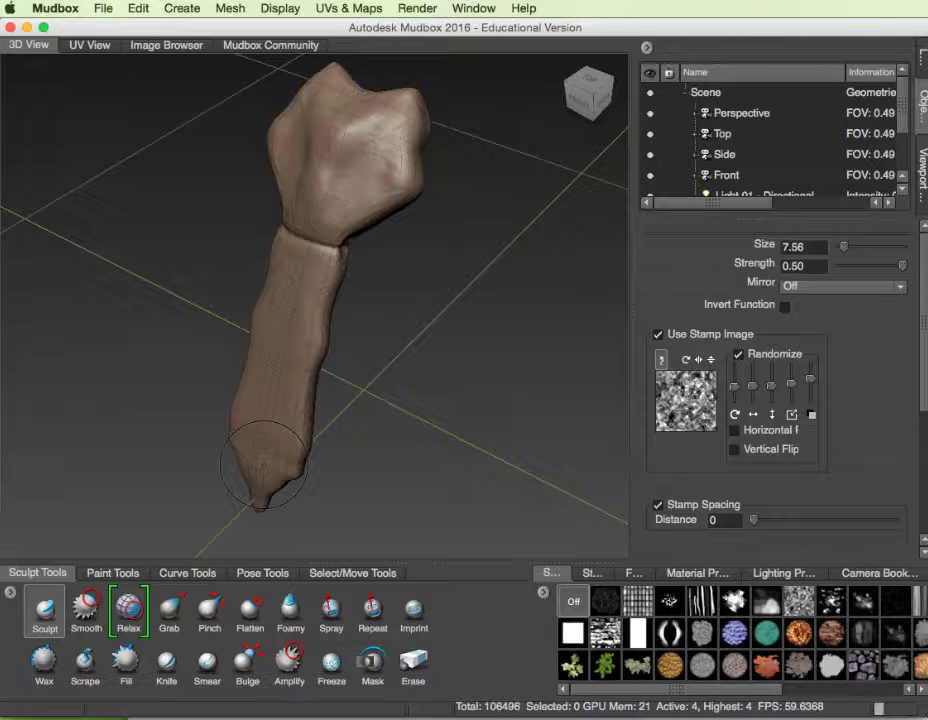
- Sculpt crosswise ridges along the lower body without the stamp image, and set the brush to X mirroring with Invert Function on
{"action": "left_click", "coordinate": [658, 334]}
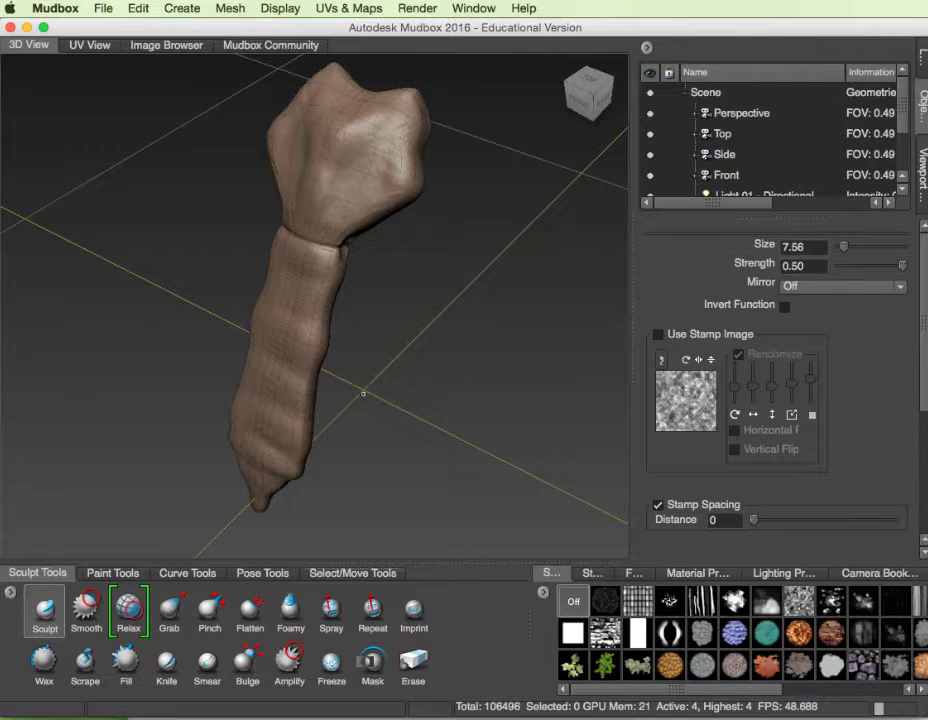
{"action": "left_click", "coordinate": [828, 287]}
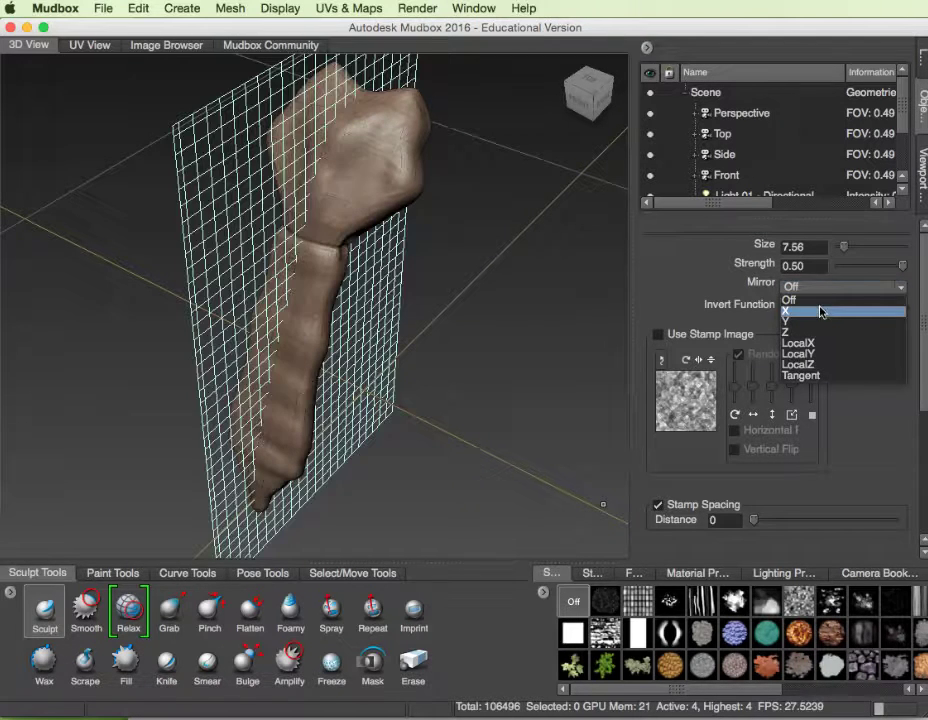
{"action": "left_click", "coordinate": [819, 313]}
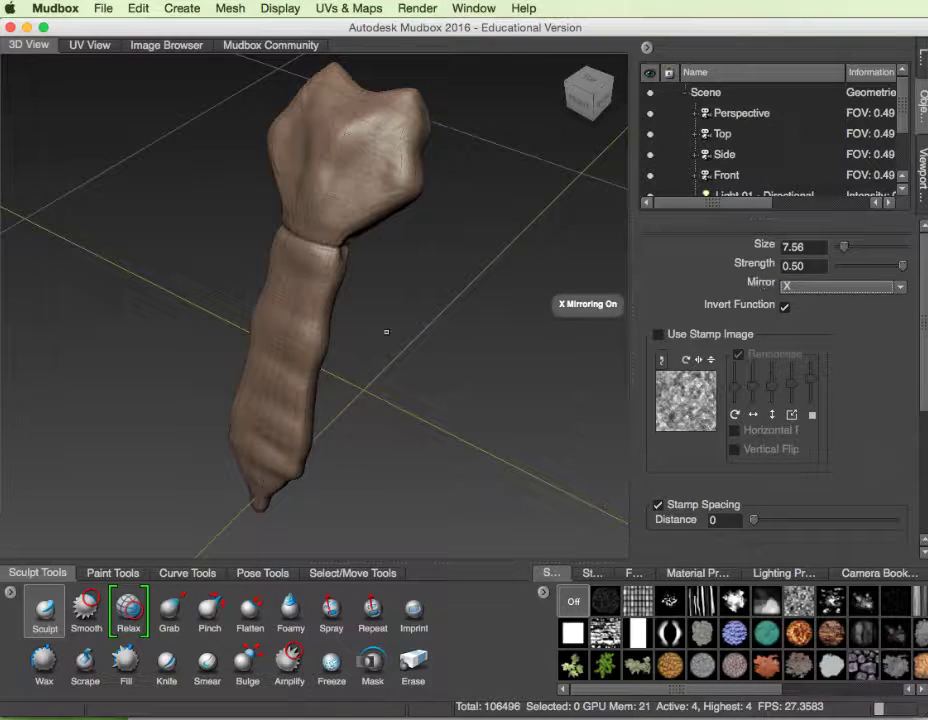
- Carve two mirrored notches into the lower body's side edges at brush sizes 2.82 and 2.51, and smooth them at Strength 89.60
{"action": "mouse_move", "coordinate": [272, 277]}
{"action": "left_mouse_down", "text": "alt"}
{"action": "mouse_move", "coordinate": [327, 269]}
{"action": "mouse_move", "coordinate": [300, 327]}
{"action": "left_mouse_up", "text": "alt"}
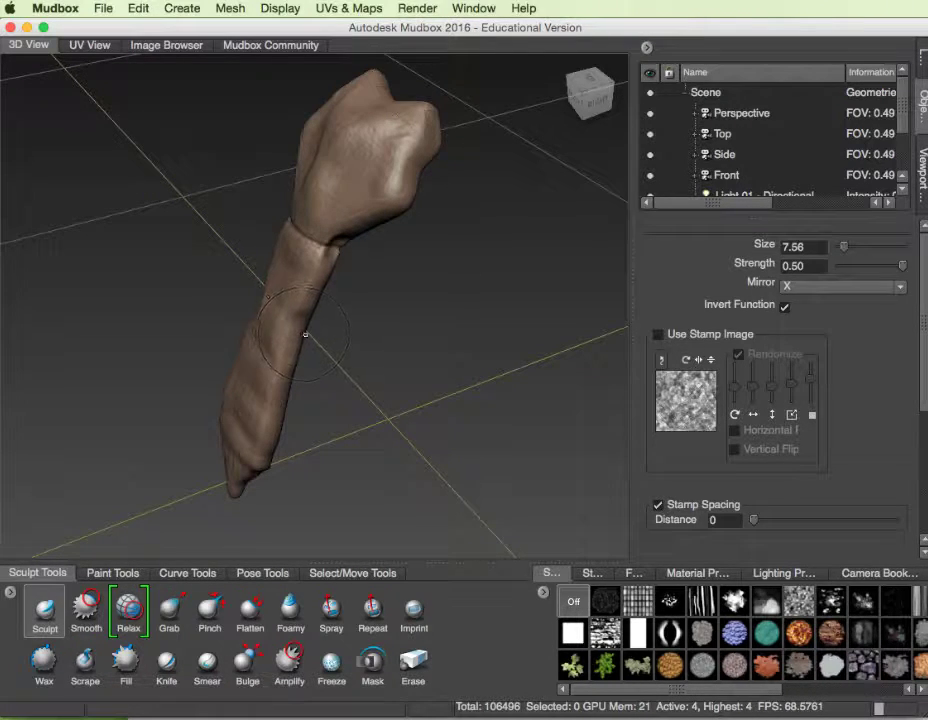
{"action": "key", "text": "["}
{"action": "mouse_move", "coordinate": [307, 331]}
{"action": "left_mouse_down"}
{"action": "mouse_move", "coordinate": [284, 331]}
{"action": "mouse_move", "coordinate": [318, 331]}
{"action": "mouse_move", "coordinate": [295, 339]}
{"action": "left_mouse_up"}
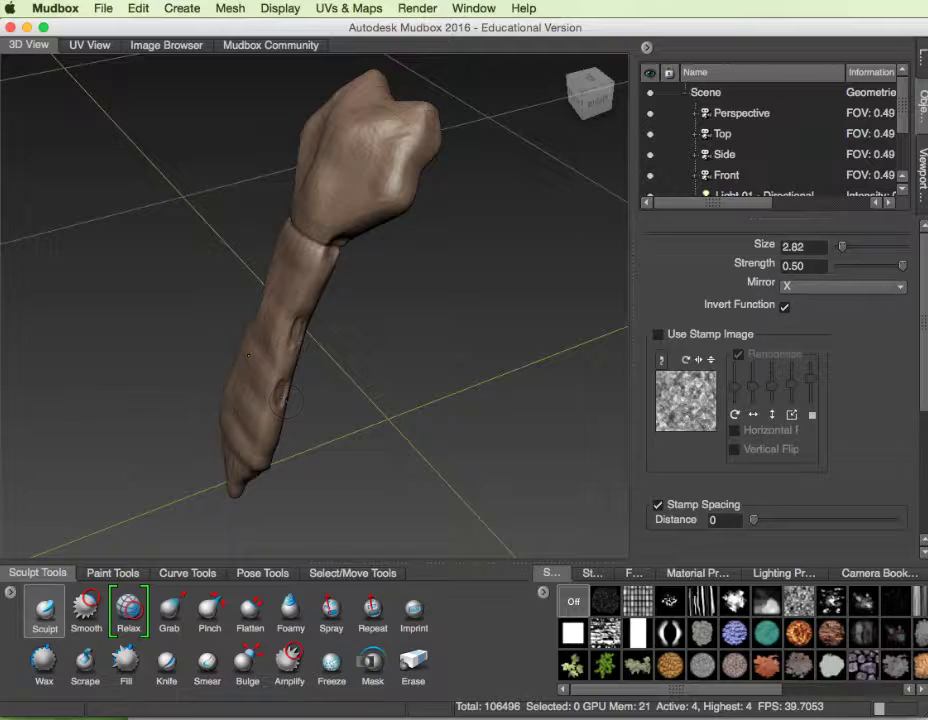
{"action": "left_click_drag", "start_coordinate": [286, 401], "coordinate": [280, 400]}
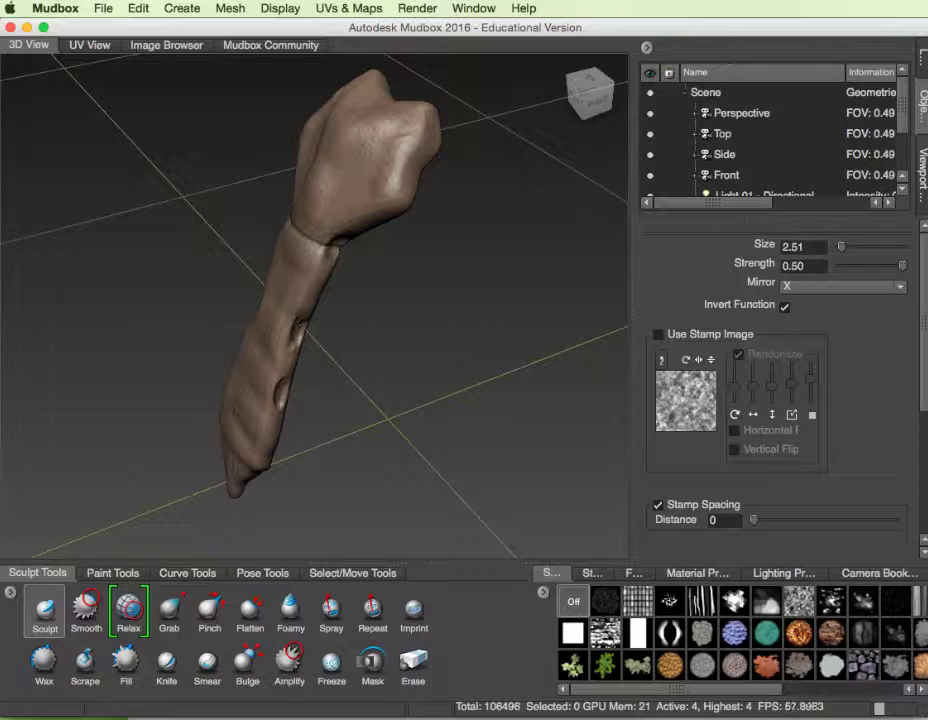
{"action": "left_click", "coordinate": [87, 612]}
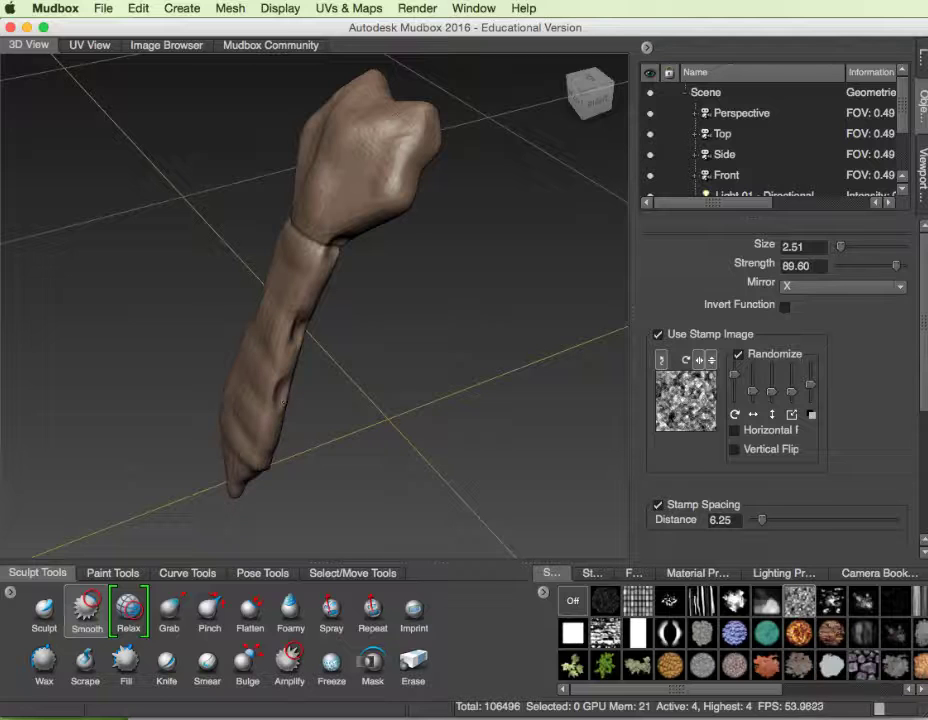
{"action": "mouse_move", "coordinate": [344, 477]}
{"action": "left_mouse_down", "text": "alt"}
{"action": "mouse_move", "coordinate": [578, 403]}
{"action": "mouse_move", "coordinate": [391, 489]}
{"action": "mouse_move", "coordinate": [337, 472]}
{"action": "left_mouse_up", "text": "alt"}
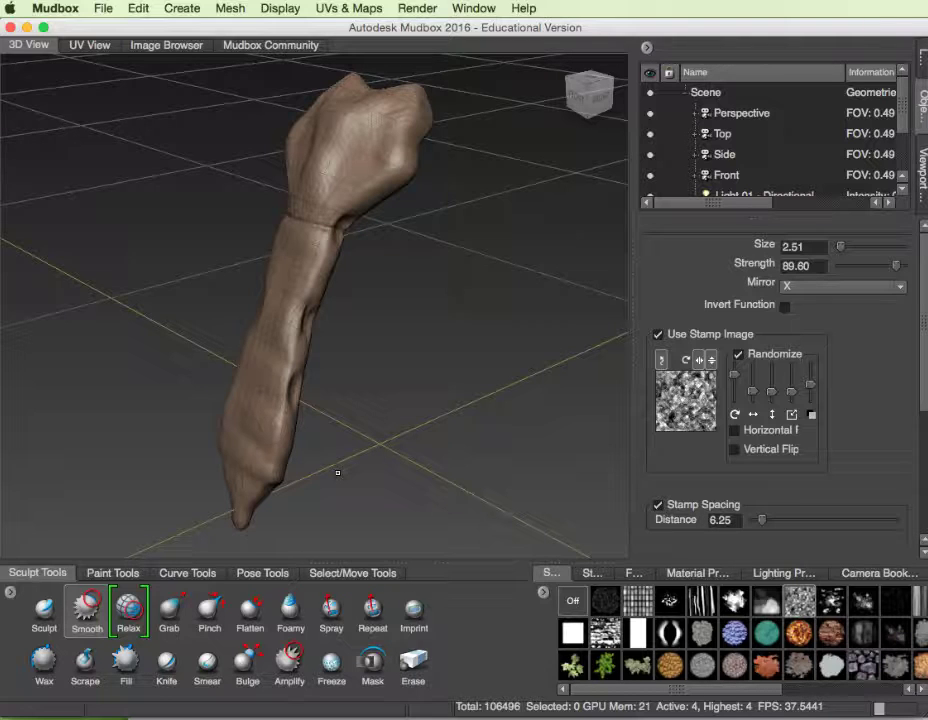
- Sculpt around the lower body's side notches at size 2.51 with X mirroring, switching Invert Function off and on
{"action": "left_click", "coordinate": [44, 608]}
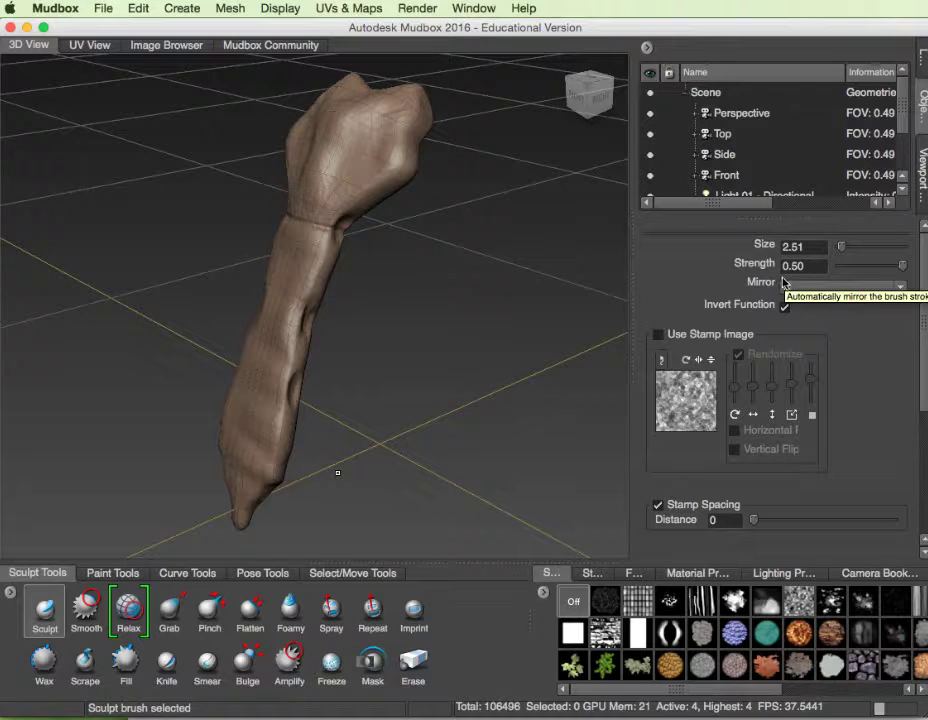
{"action": "left_click", "coordinate": [897, 287]}
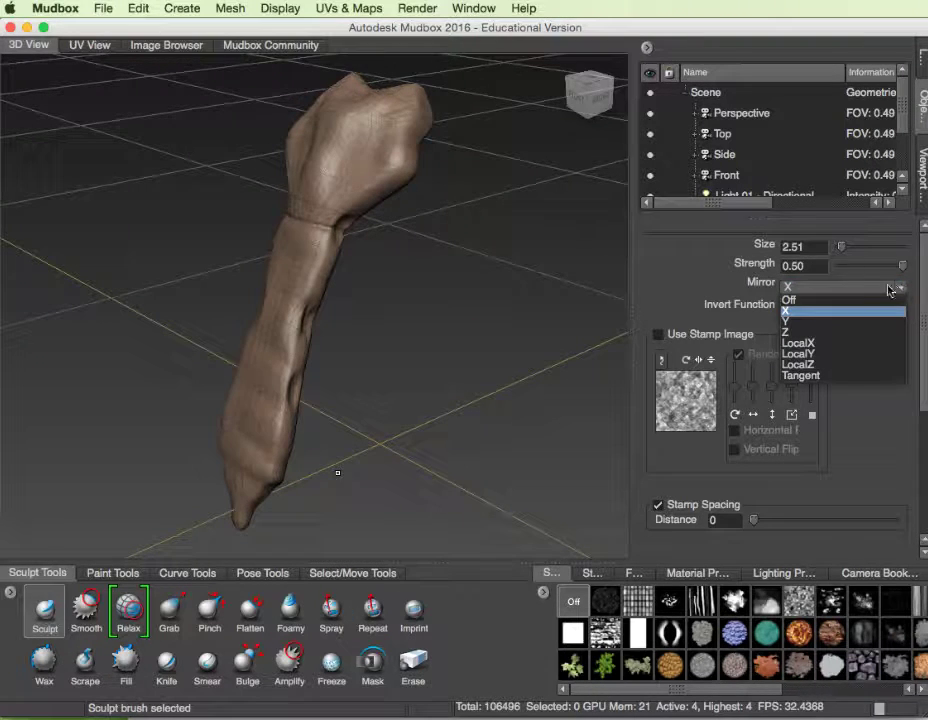
{"action": "left_click", "coordinate": [801, 301]}
{"action": "left_click", "coordinate": [812, 290]}
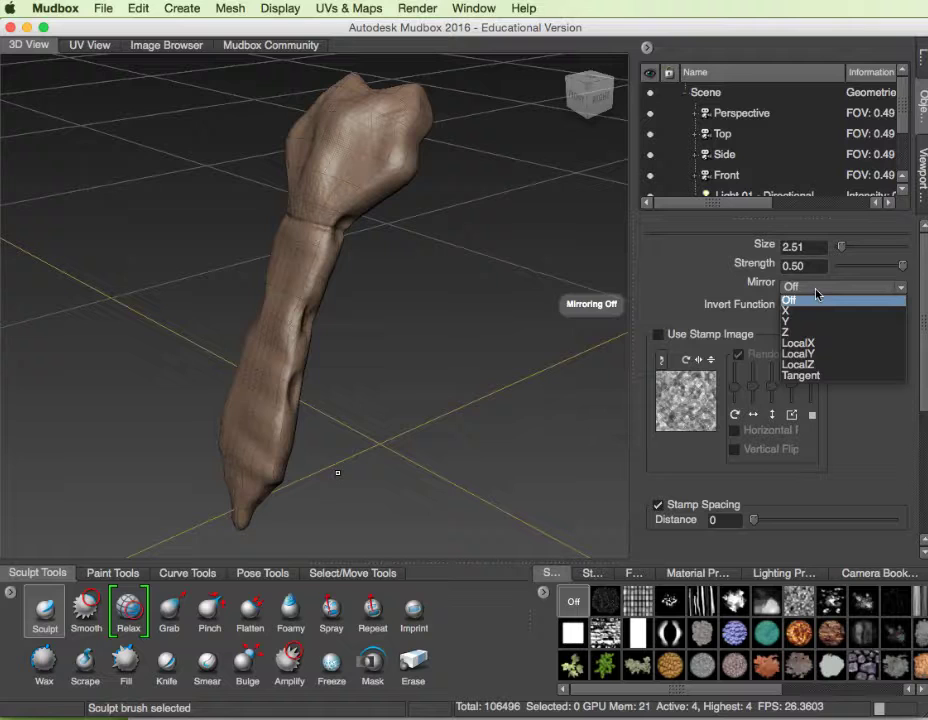
{"action": "left_click", "coordinate": [805, 312]}
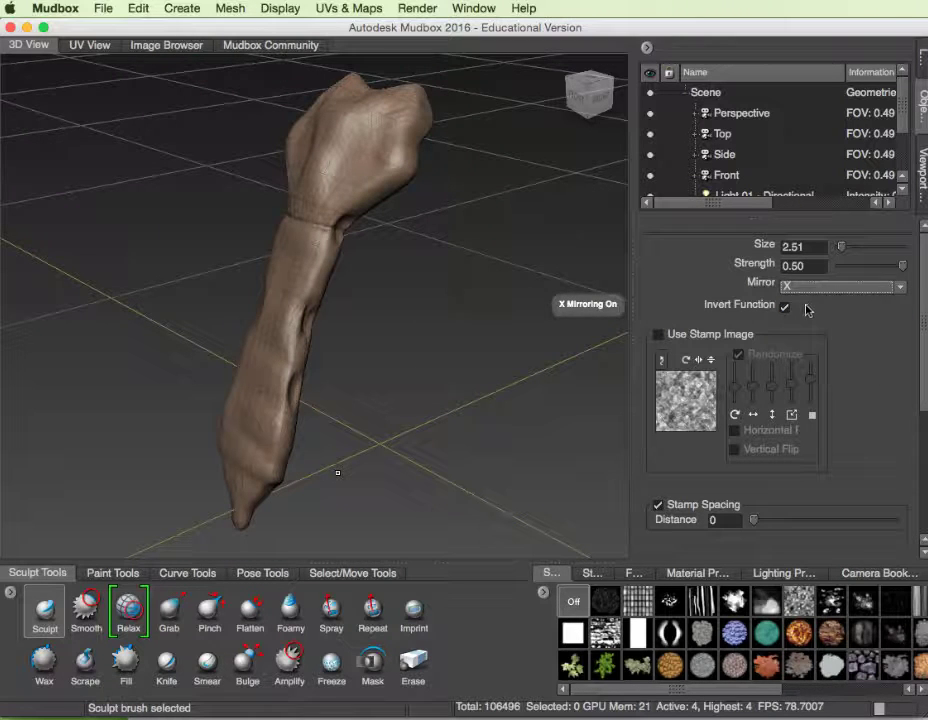
{"action": "left_click", "coordinate": [786, 308]}
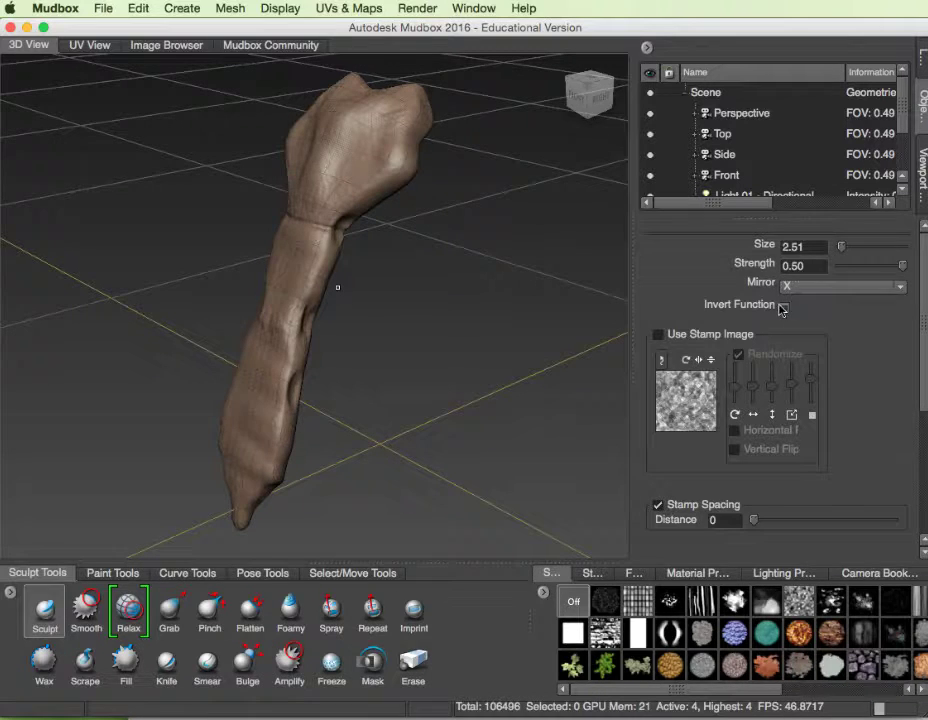
{"action": "left_click", "coordinate": [785, 307]}
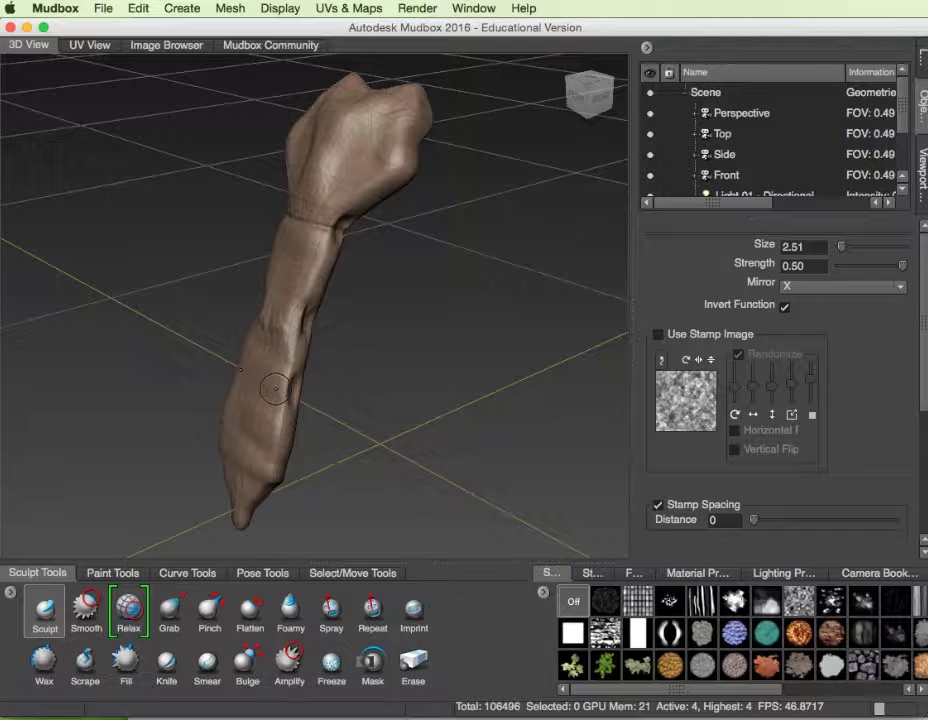
- Turn off Invert Function, enable the vertical-streak stamp image and sculpt mirrored streaks onto the lower body's front
{"action": "left_click", "coordinate": [785, 308]}
{"action": "left_click", "coordinate": [659, 337]}
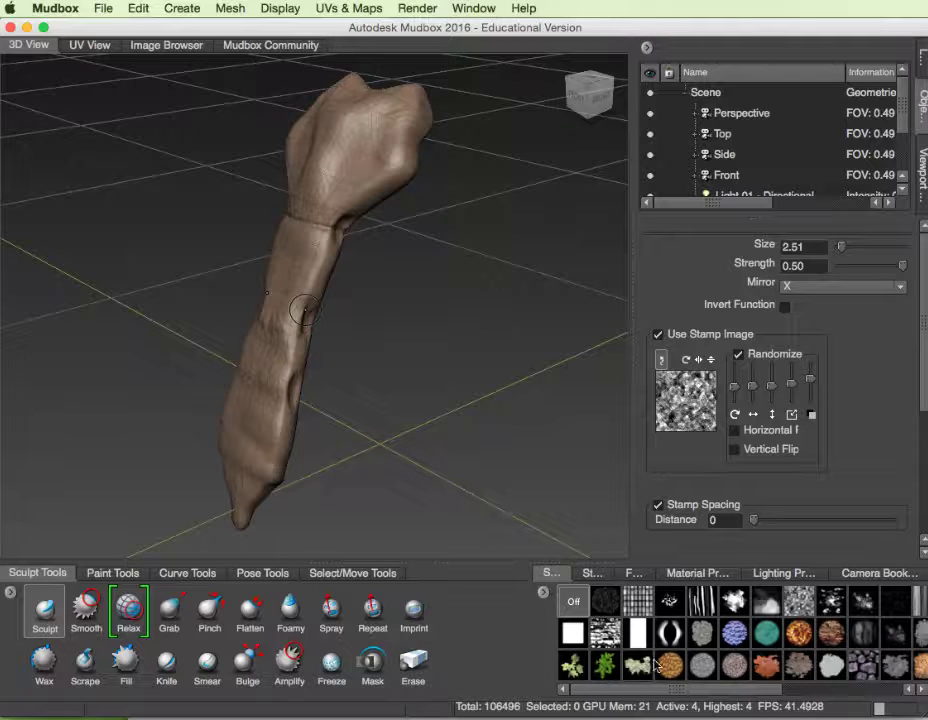
{"action": "left_click", "coordinate": [711, 610]}
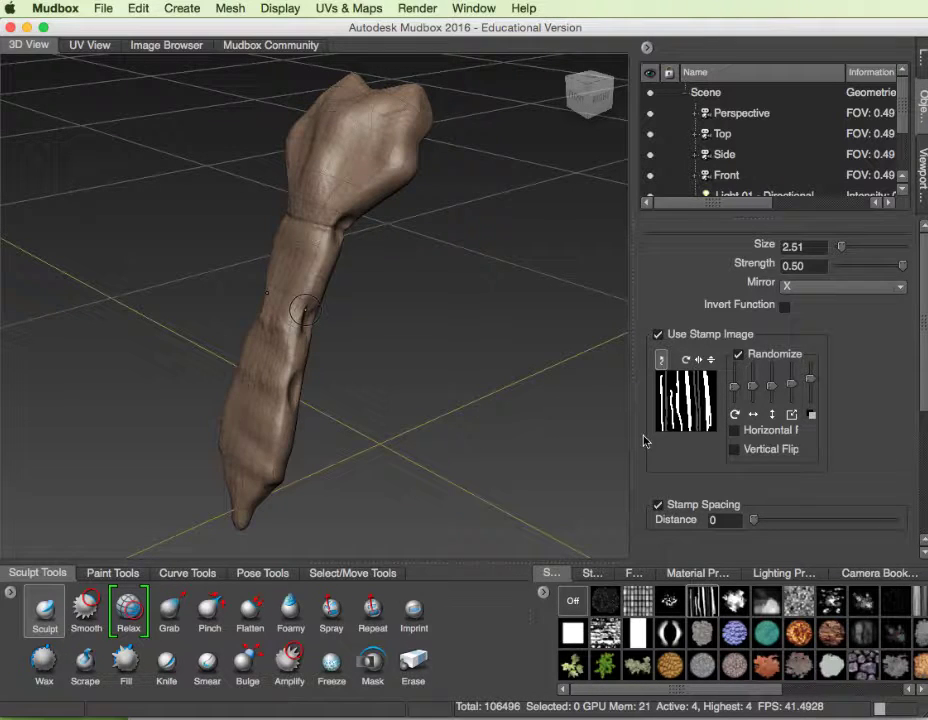
{"action": "left_click_drag", "start_coordinate": [281, 328], "coordinate": [270, 364]}
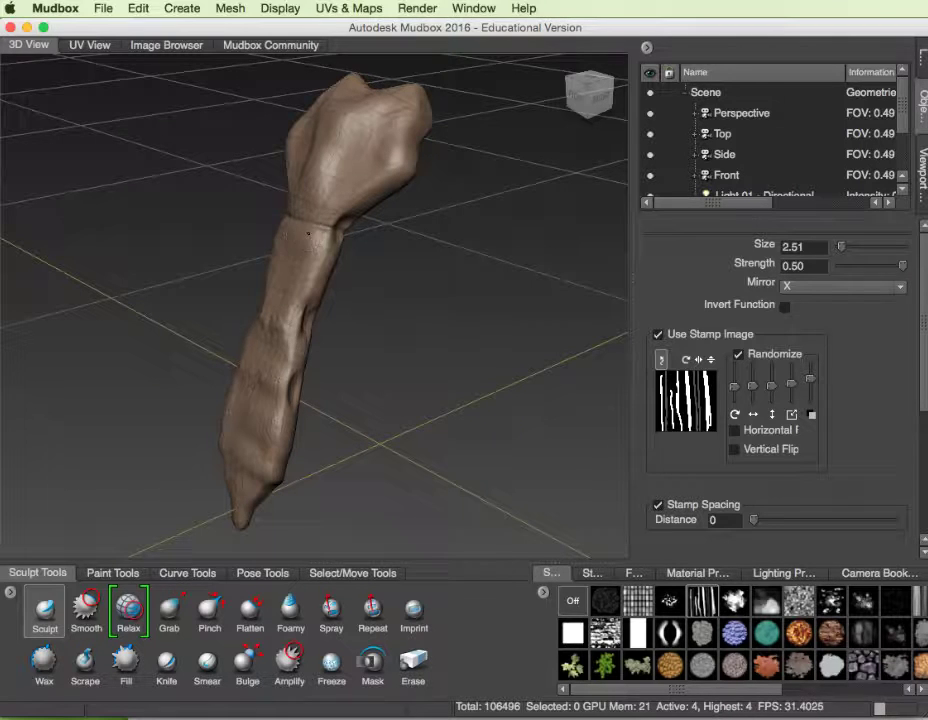
{"action": "left_click_drag", "start_coordinate": [305, 254], "coordinate": [299, 261]}
- Set the Stamp Spacing Distance to 12 and sculpt more streak texture down the lower body's front
{"action": "left_click_drag", "start_coordinate": [762, 520], "coordinate": [769, 520]}
{"action": "left_click_drag", "start_coordinate": [285, 335], "coordinate": [277, 411]}
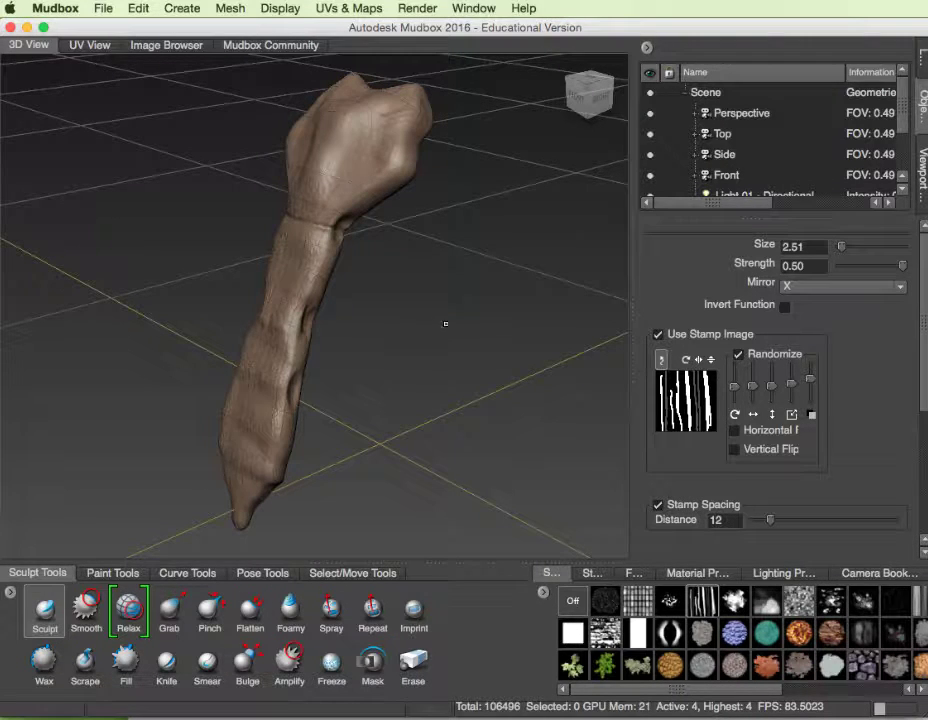
{"action": "left_click_drag", "start_coordinate": [391, 344], "coordinate": [385, 375], "text": "alt"}
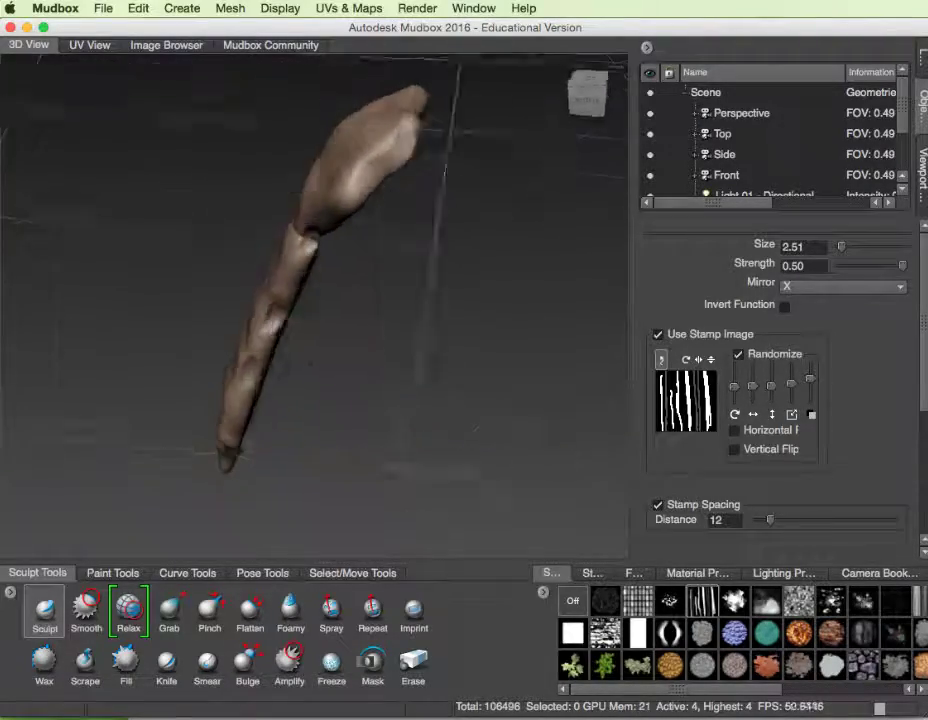